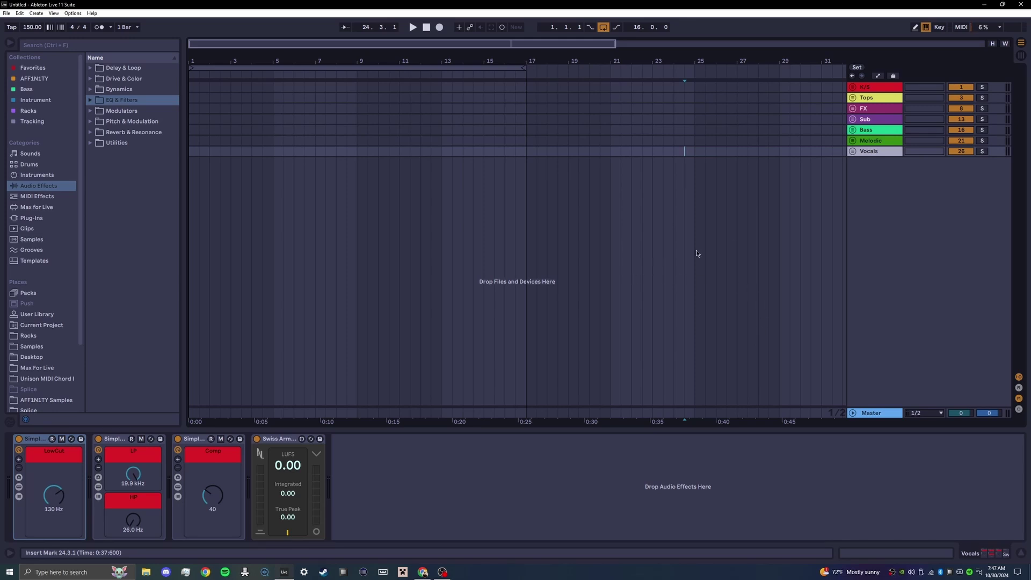
# Select and unfold all track groups of the existing template and examine the tracks inside them.
pyautogui.keyDown('shift'); pyautogui.click(881, 89); pyautogui.keyUp('shift')
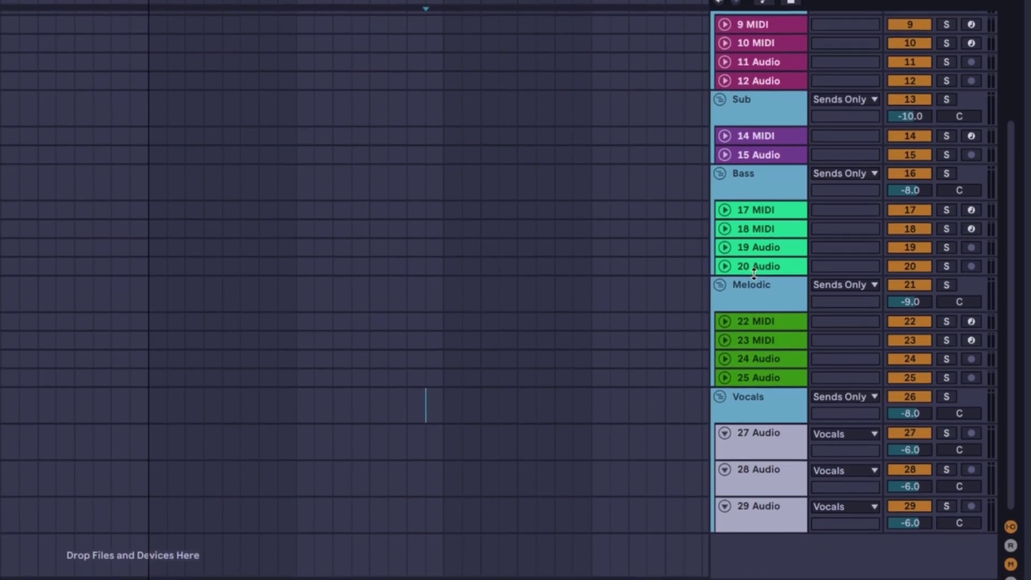
pyautogui.scroll(2, 872, 232)
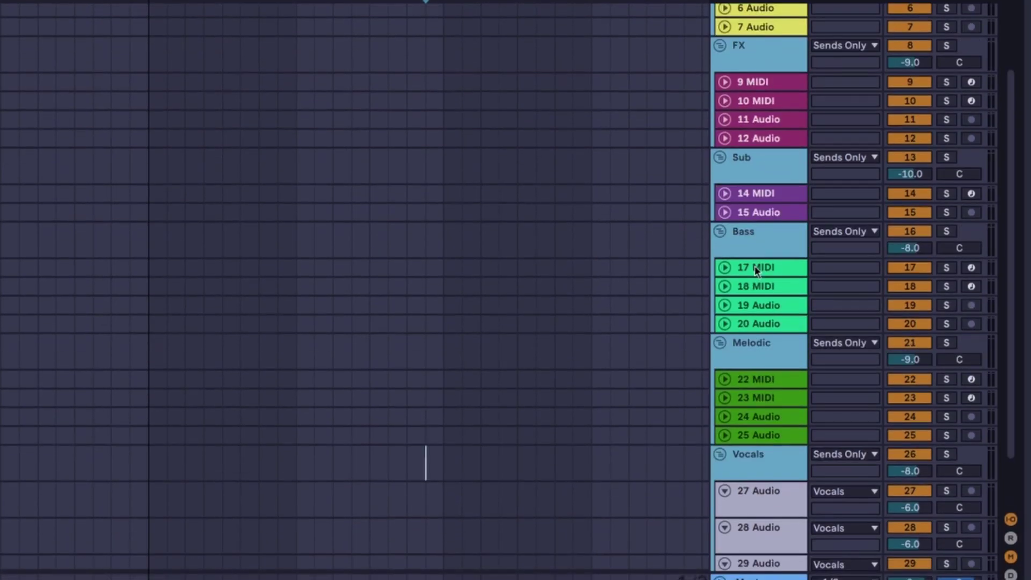
pyautogui.scroll(3, 755, 269)
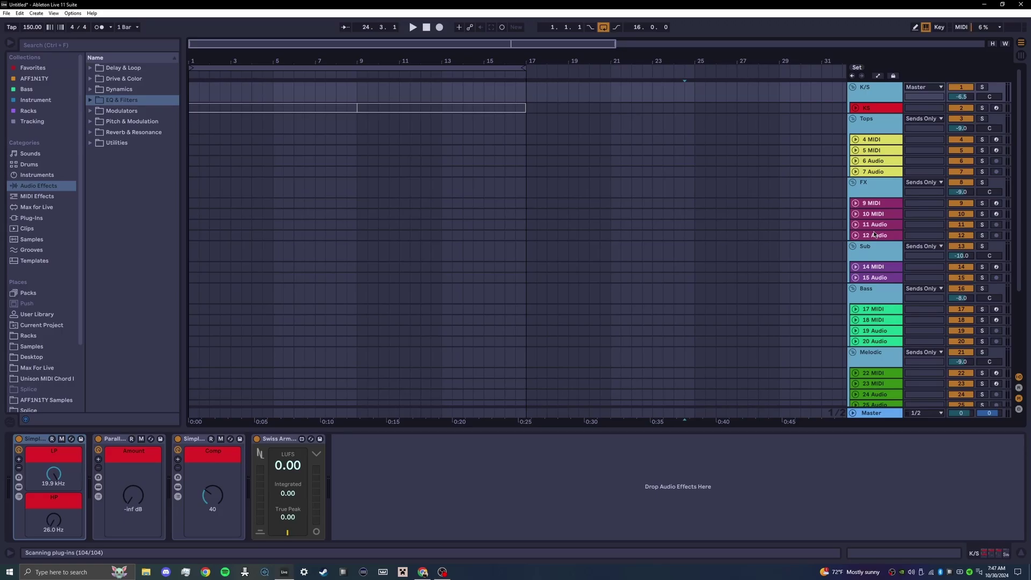
pyautogui.scroll(-5, 874, 235)
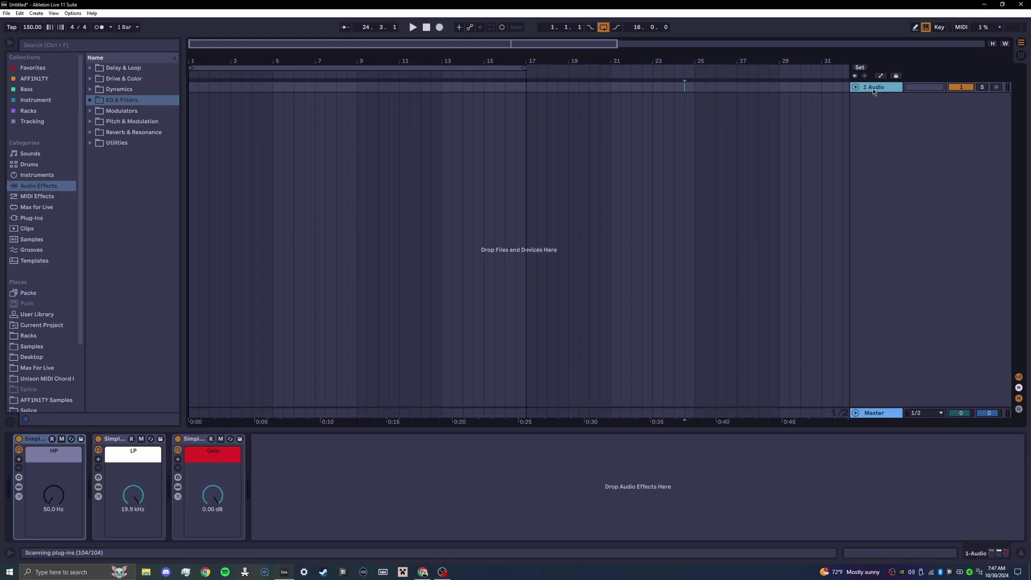
# Insert a second audio track and two MIDI tracks below the existing audio track.
pyautogui.rightClick(873, 91)
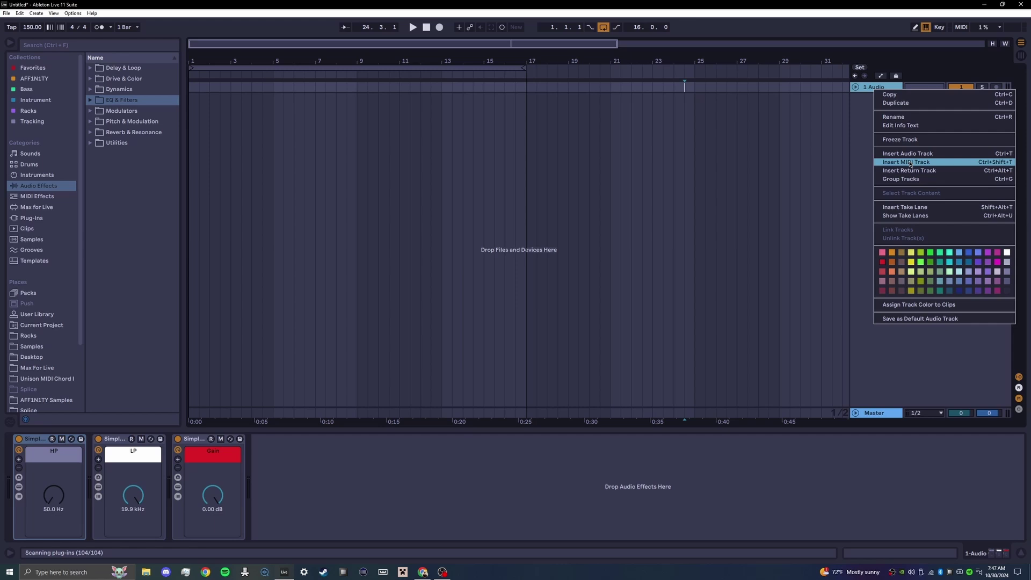
pyautogui.click(909, 158)
pyautogui.rightClick(884, 101)
pyautogui.click(920, 188)
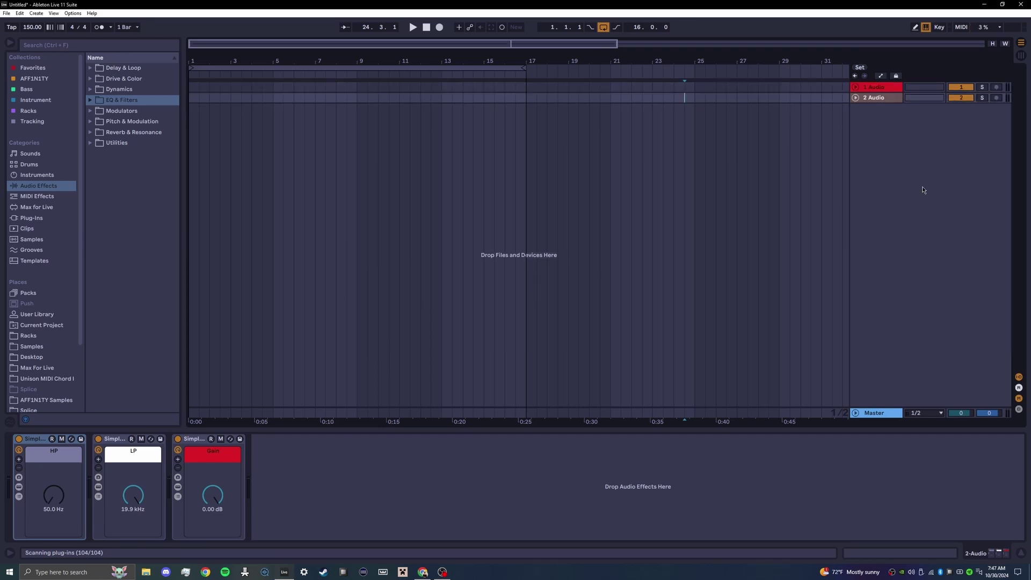
pyautogui.rightClick(884, 109)
pyautogui.click(922, 200)
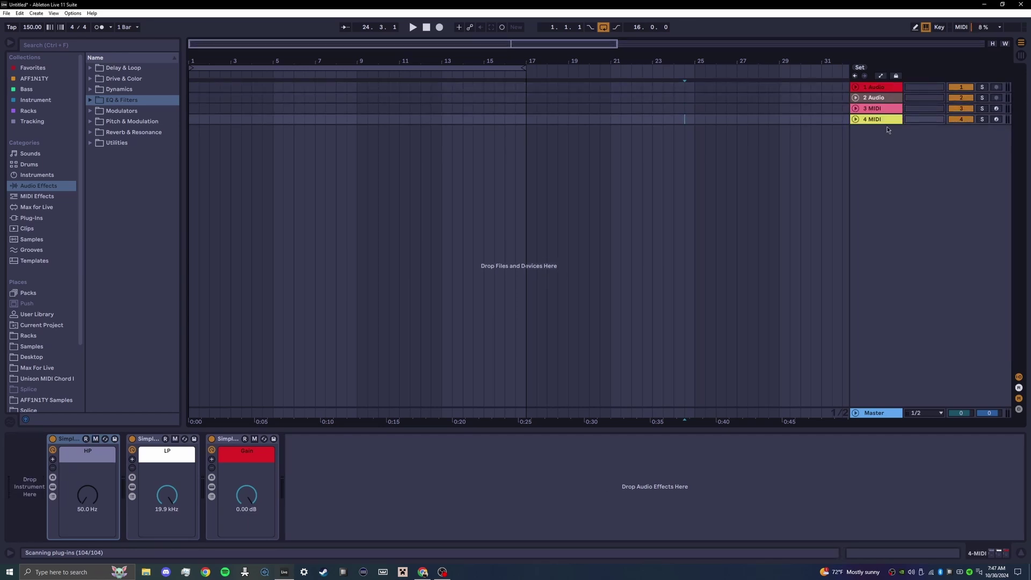
# Select all four tracks, increase their height and set their volume to -6 dB.
pyautogui.keyDown('shift'); pyautogui.click(885, 87); pyautogui.keyUp('shift')
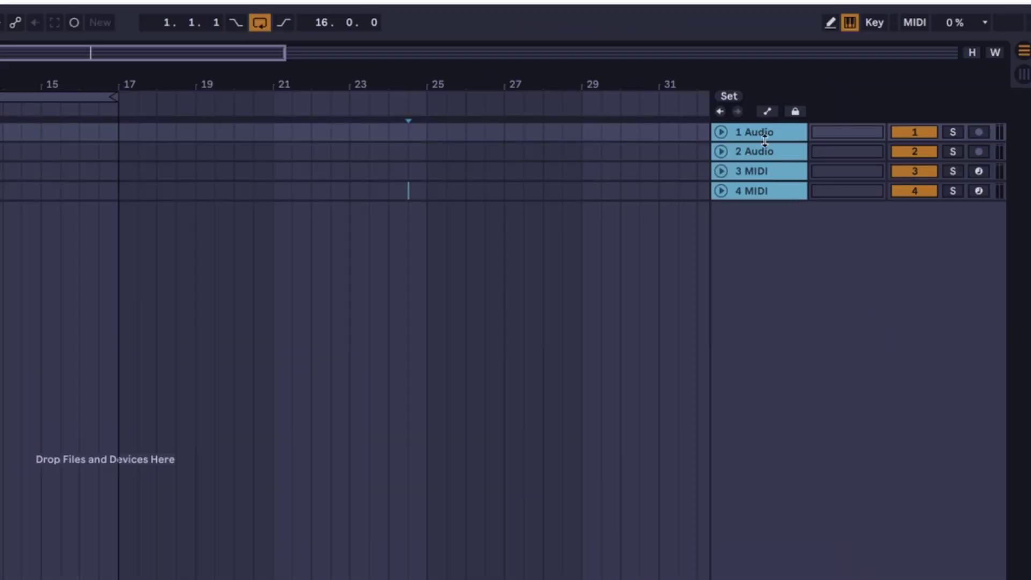
pyautogui.moveTo(764, 141); pyautogui.dragTo(765, 159)
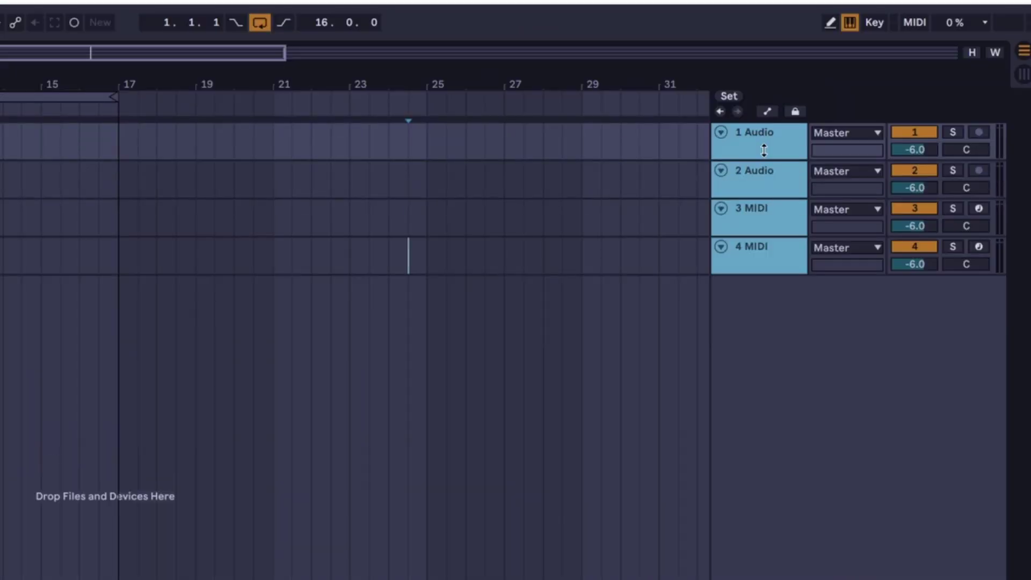
pyautogui.moveTo(915, 149); pyautogui.dragTo(914, 177)
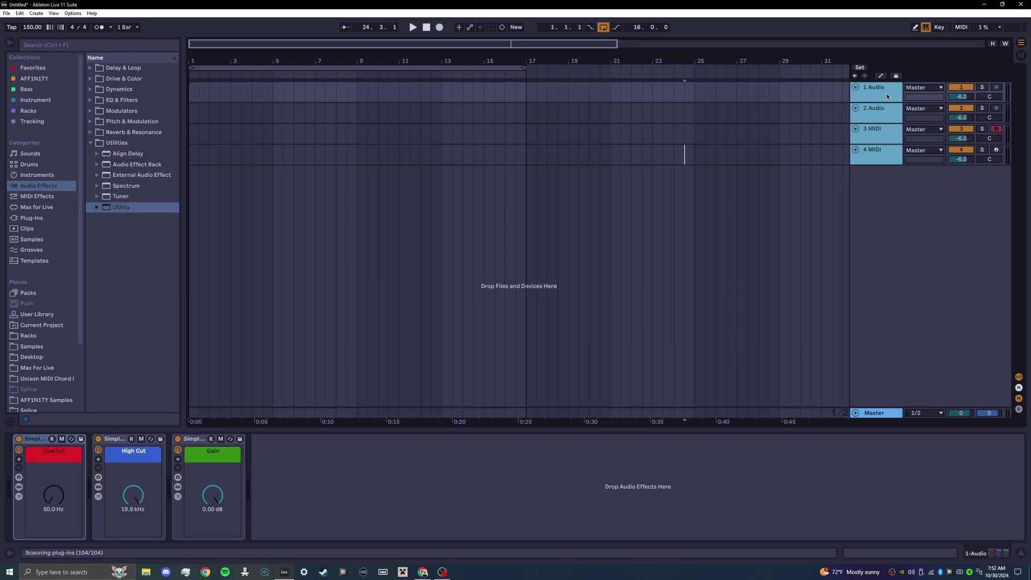
# Group the four tracks, fold the group and duplicate it until there are seven groups.
pyautogui.rightClick(889, 95)
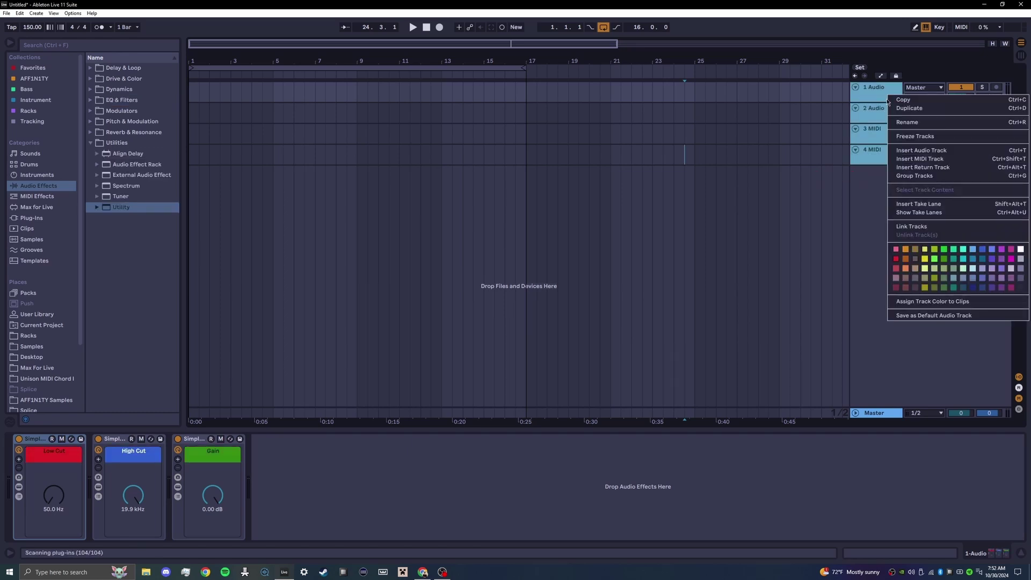
pyautogui.click(913, 176)
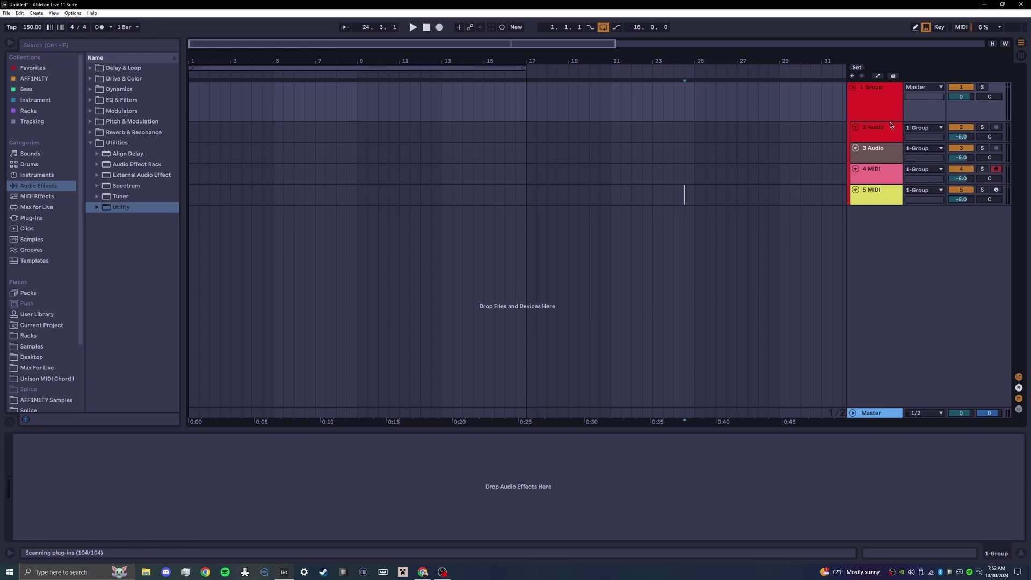
pyautogui.click(853, 88)
pyautogui.hotkey('ctrl', 'd')
pyautogui.hotkey('ctrl', 'd')
pyautogui.hotkey('ctrl', 'd')
pyautogui.hotkey('ctrl', 'd')
pyautogui.hotkey('ctrl', 'd')
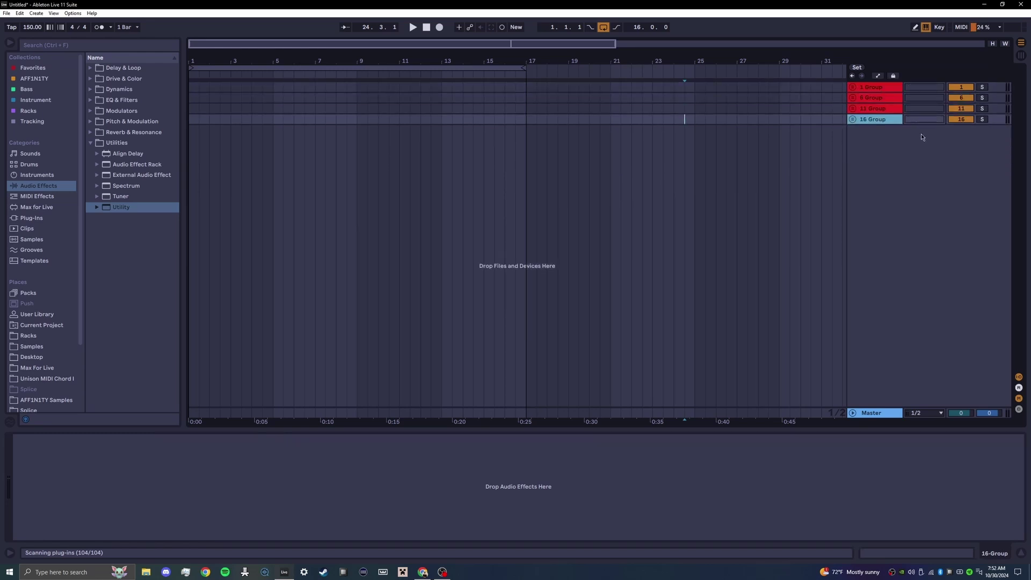
pyautogui.hotkey('ctrl', 'd')
# Rename the first group Kick/Snare and the second group Percussion.
pyautogui.click(880, 86)
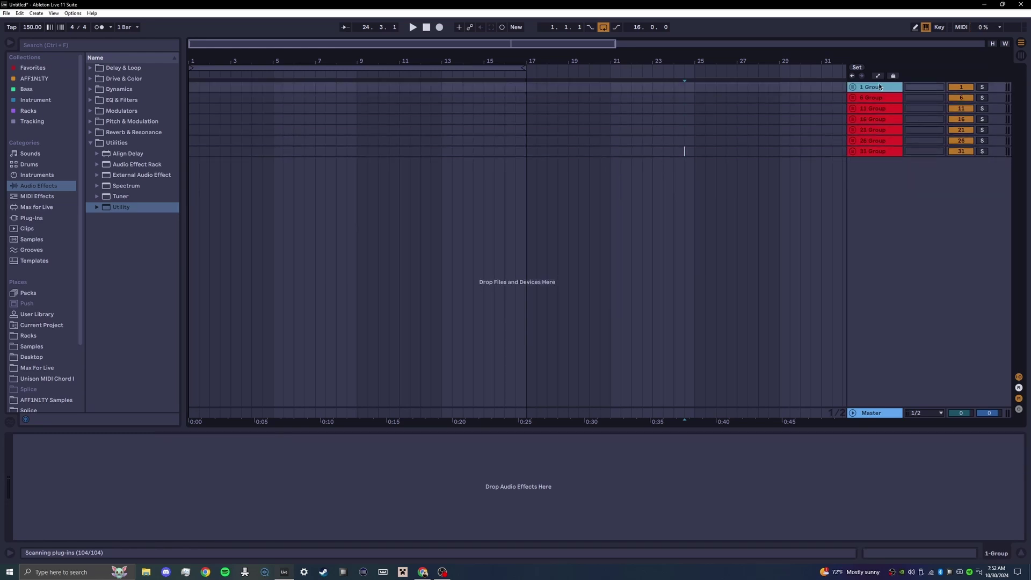
pyautogui.hotkey('ctrl', 'r')
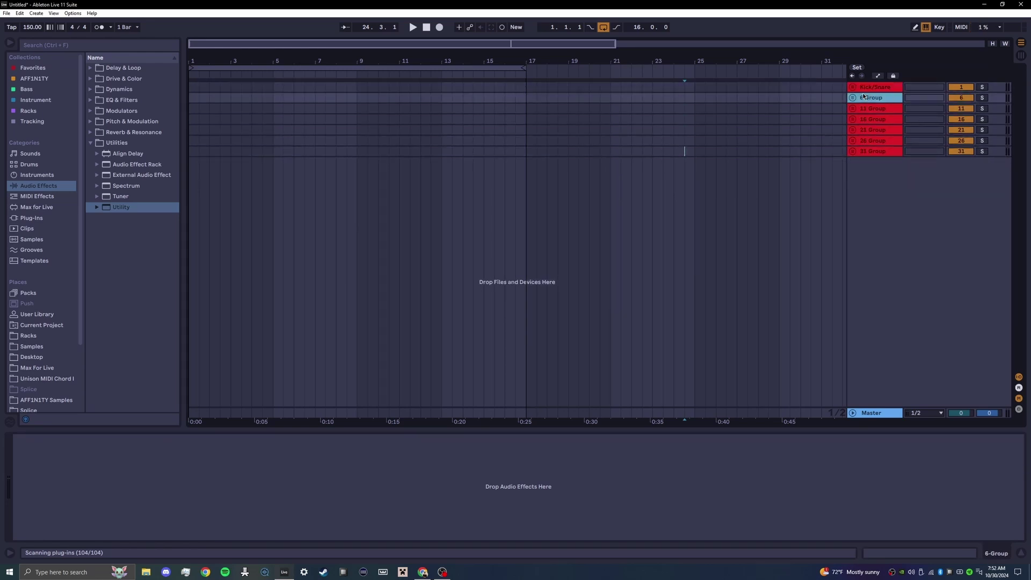
pyautogui.rightClick(864, 95)
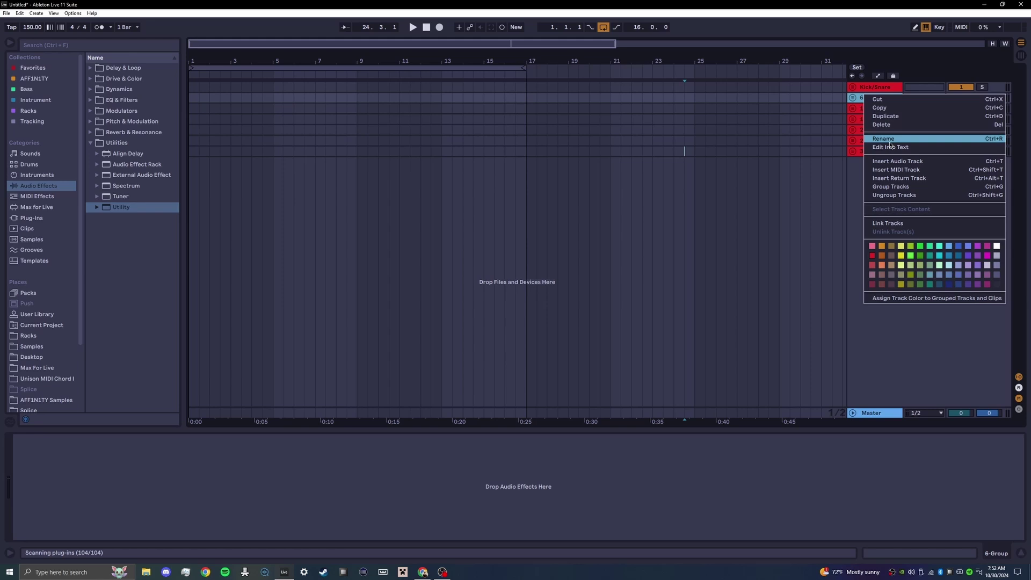
pyautogui.click(891, 139)
pyautogui.write('Percussion')
pyautogui.press('Return')
# Rename the third group Sub and the fourth group Bass.
pyautogui.rightClick(883, 108)
pyautogui.click(891, 150)
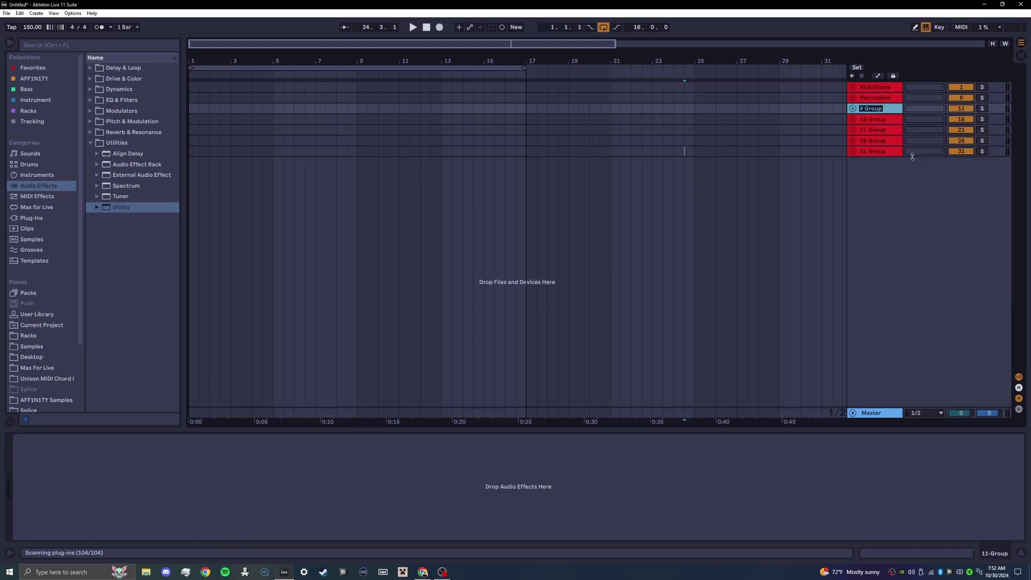
pyautogui.write('Sub')
pyautogui.press('Return')
pyautogui.rightClick(889, 120)
pyautogui.click(913, 165)
pyautogui.write('Bass')
pyautogui.press('Return')
# Rename the fifth group Instruments and the sixth group Sound FX.
pyautogui.rightClick(882, 130)
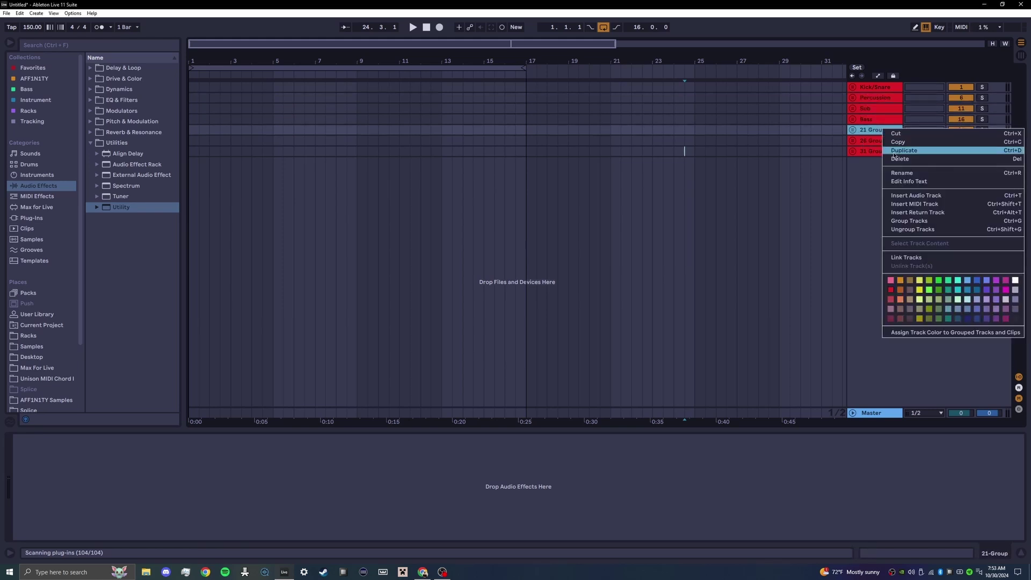
pyautogui.click(905, 176)
pyautogui.write('Instruments')
pyautogui.press('Return')
pyautogui.rightClick(885, 141)
pyautogui.click(908, 187)
pyautogui.write('Sound FX')
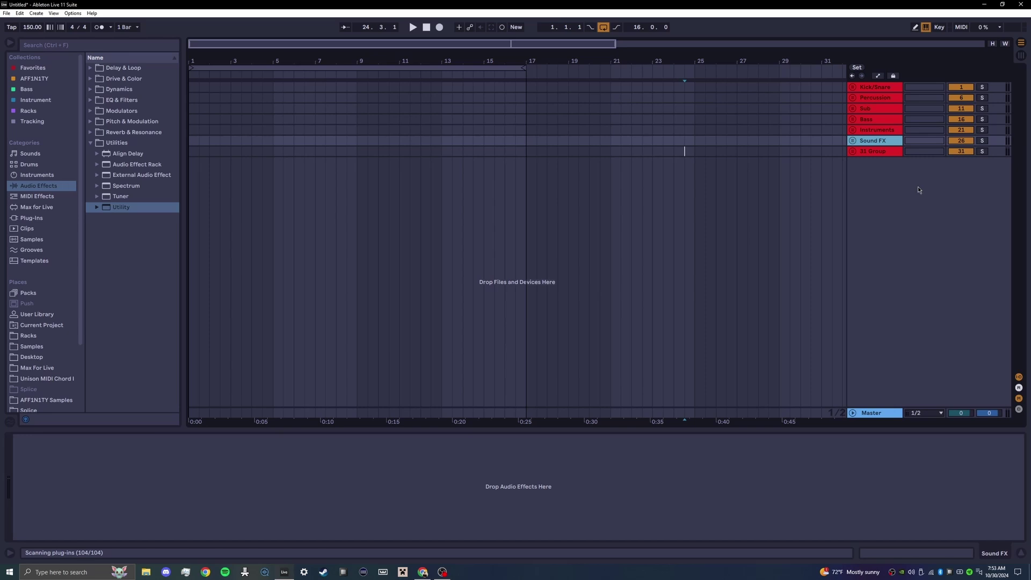
pyautogui.press('Return')
# Rename the seventh group Vocals.
pyautogui.click(878, 153)
pyautogui.rightClick(878, 153)
pyautogui.click(896, 198)
pyautogui.write('Vocals')
pyautogui.press('Return')
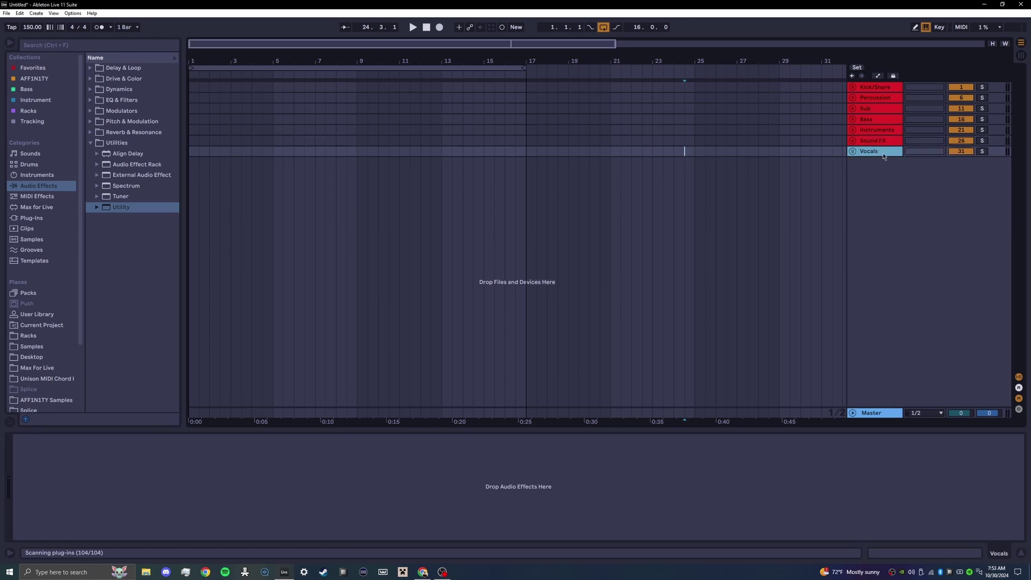
# Color the Percussion group yellow, Sub magenta, Bass blue, Instruments green, Sound FX black and Vocals white.
pyautogui.click(883, 88)
pyautogui.click(876, 98)
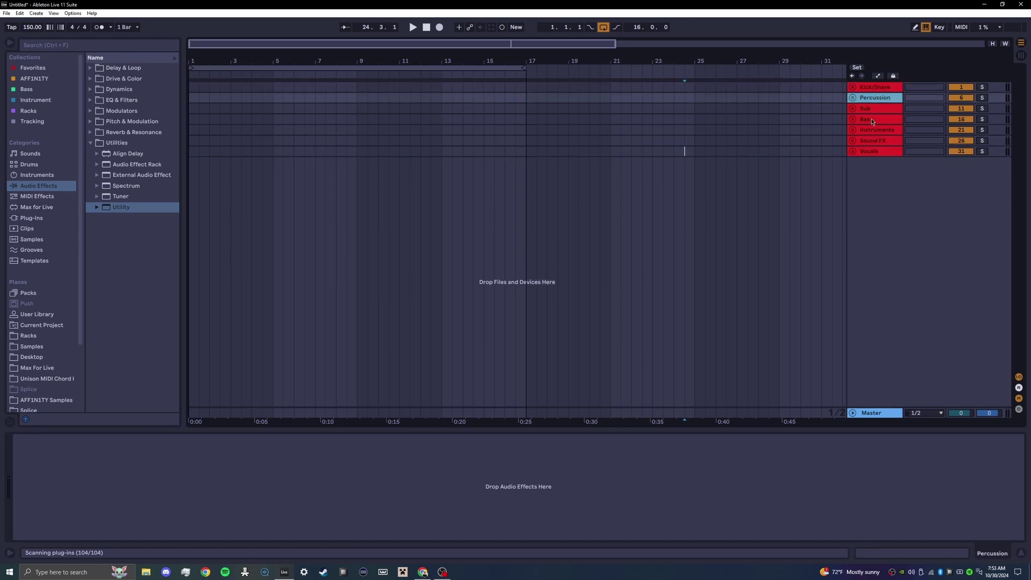
pyautogui.rightClick(874, 98)
pyautogui.click(917, 261)
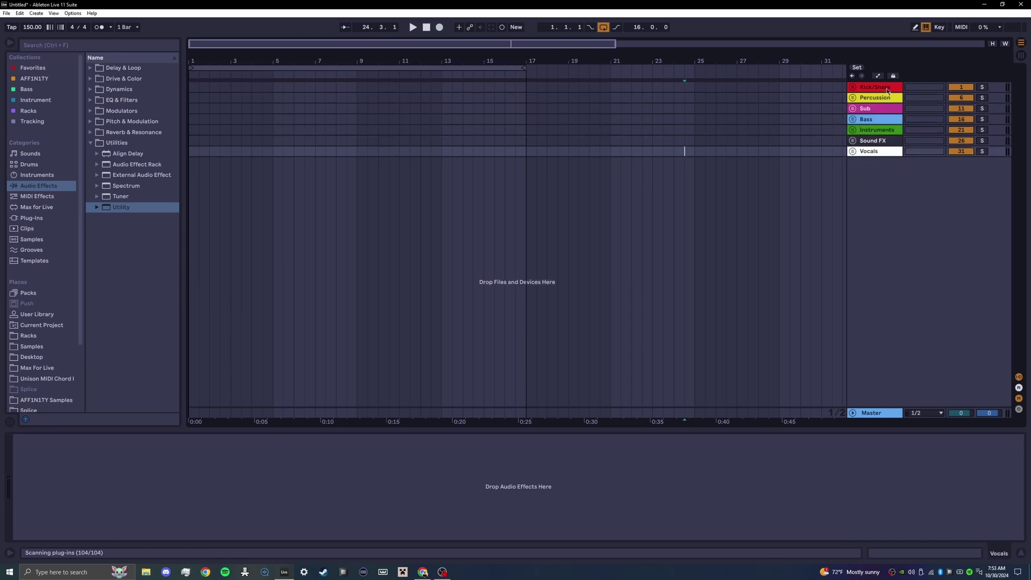
# Assign the color of each of the seven groups to its grouped tracks and clips.
pyautogui.keyDown('shift'); pyautogui.click(887, 90); pyautogui.keyUp('shift')
pyautogui.rightClick(888, 90)
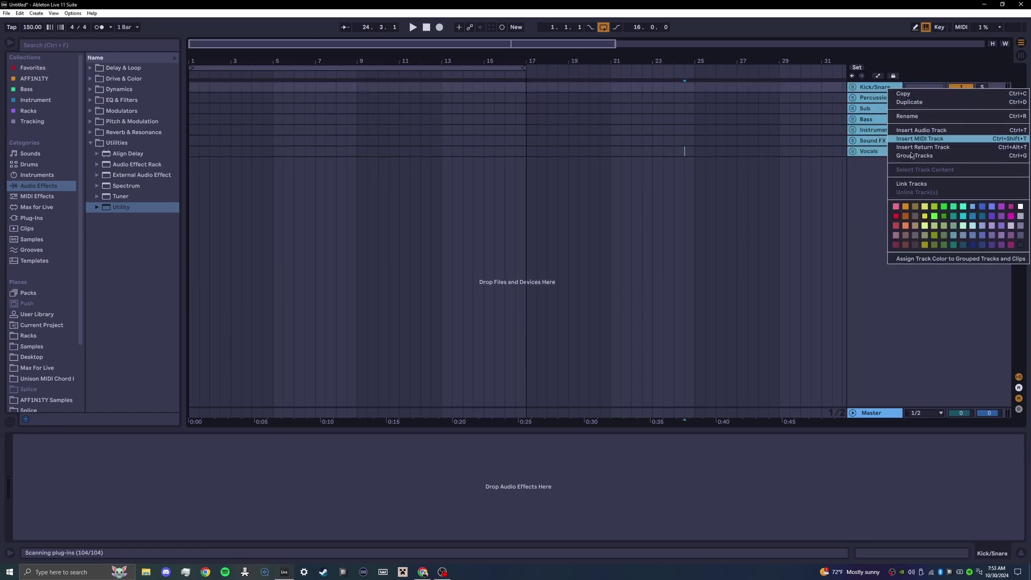
pyautogui.click(917, 260)
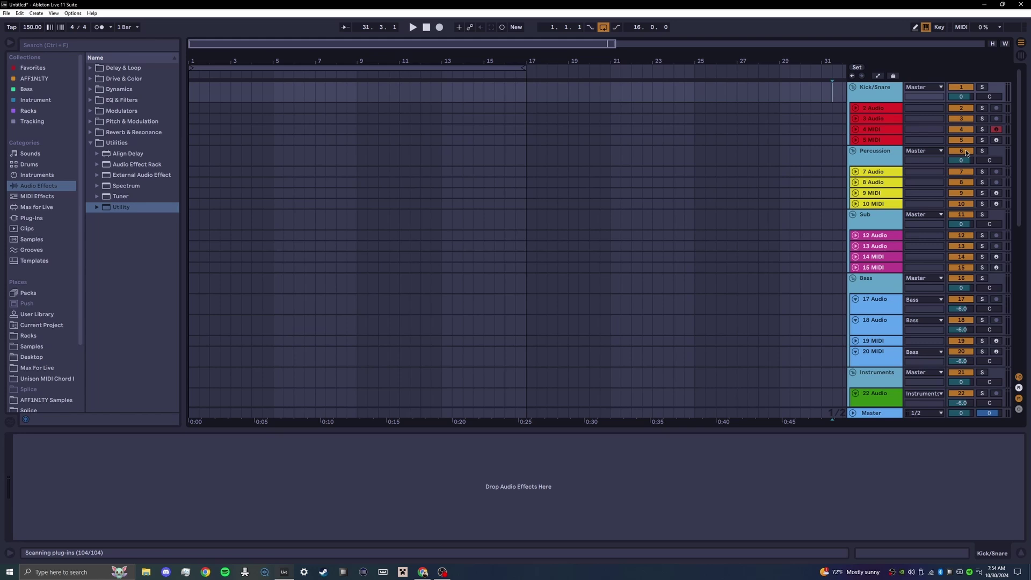
# Set the volume of all seven selected group tracks to -6.5 dB.
pyautogui.moveTo(964, 160); pyautogui.dragTo(964, 183)
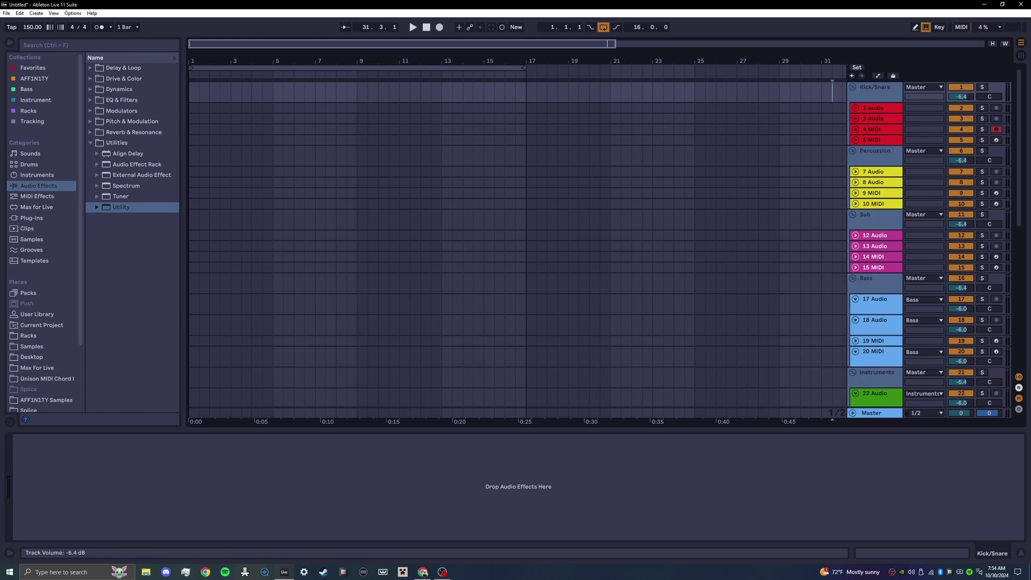
pyautogui.click(869, 161)
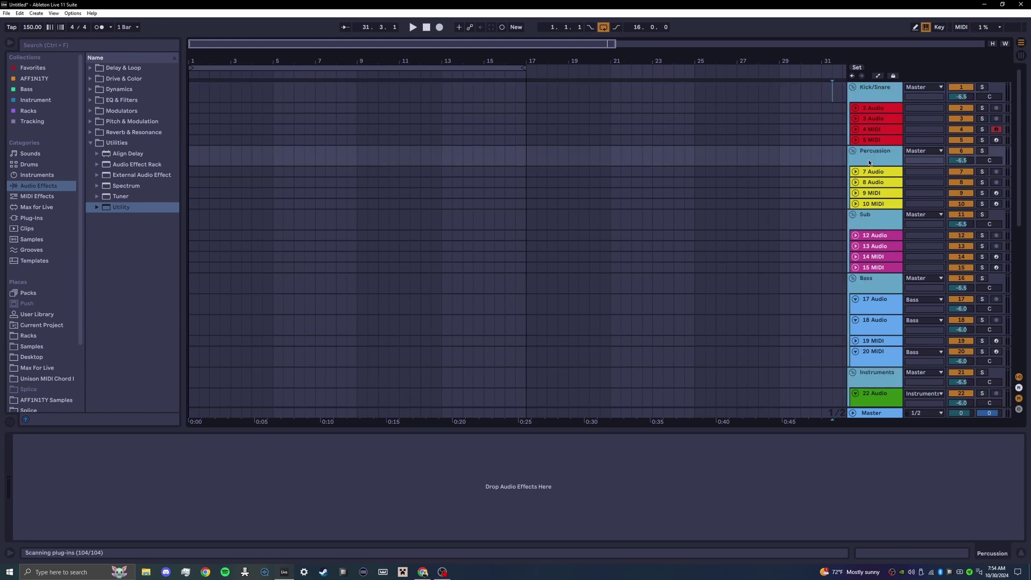
pyautogui.click(867, 159)
pyautogui.click(884, 98)
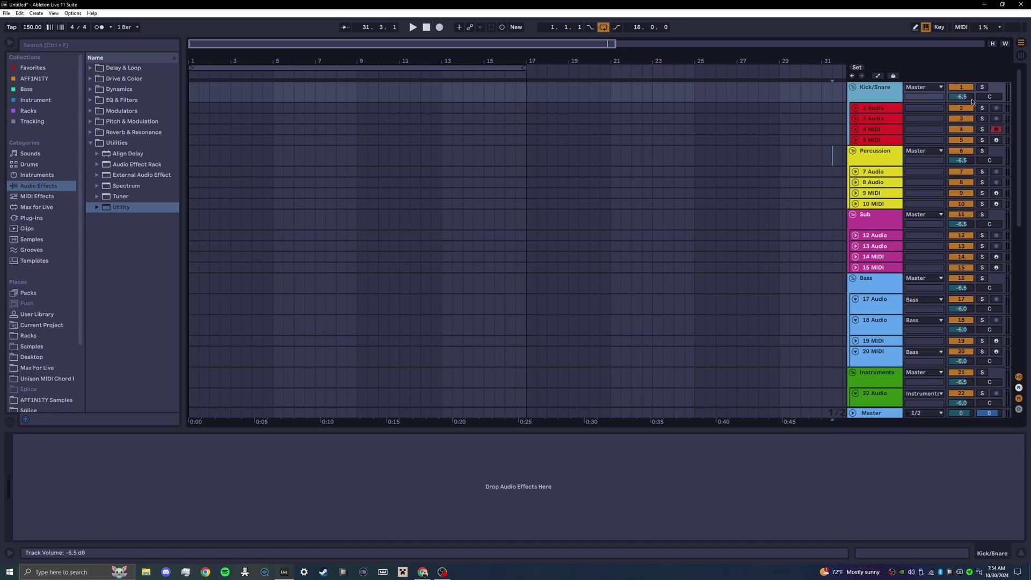
# Set the Percussion group's volume to -9 dB and the Sub group's volume to -10 dB.
pyautogui.click(885, 159)
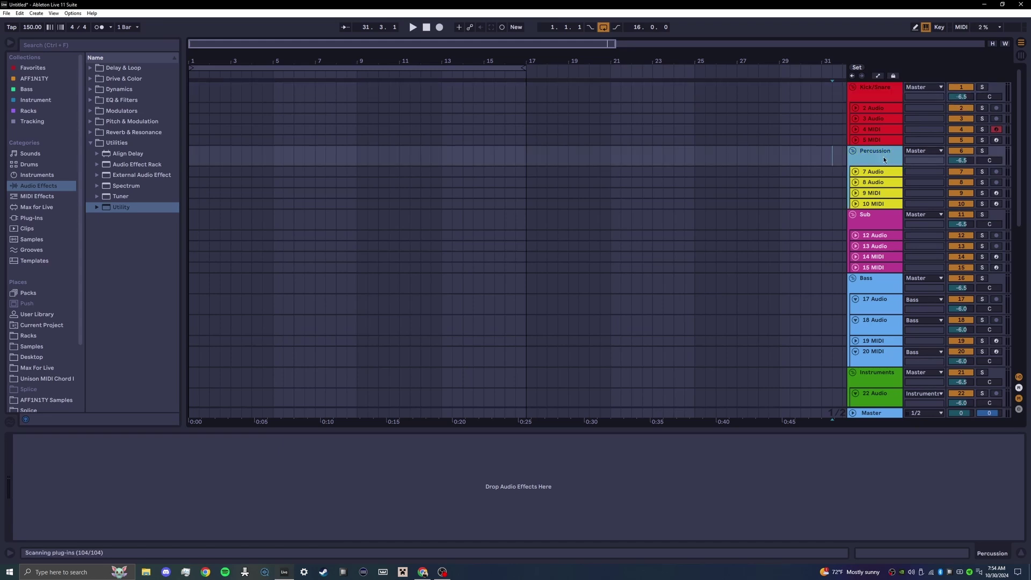
pyautogui.moveTo(961, 160); pyautogui.dragTo(961, 173)
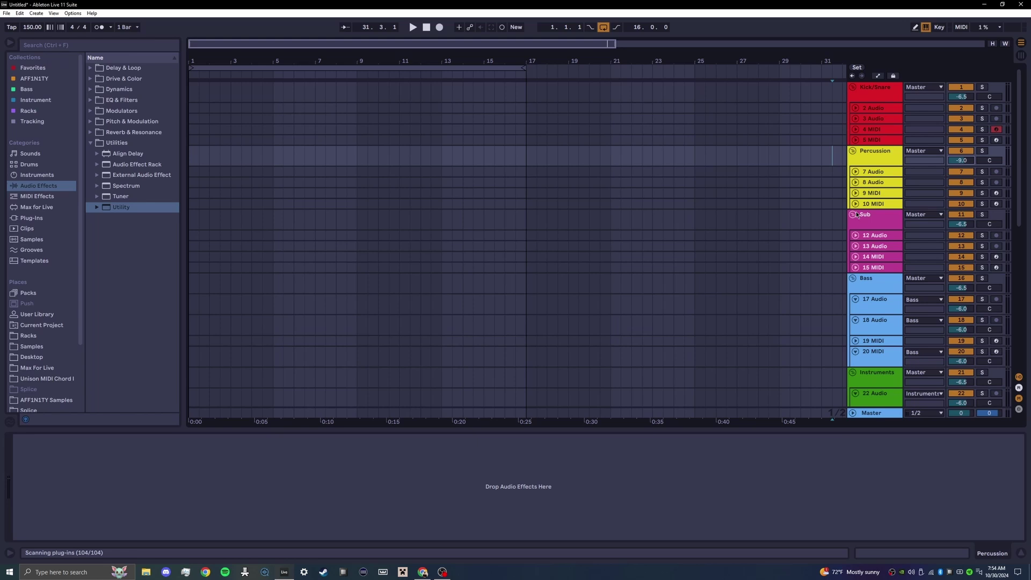
pyautogui.click(878, 217)
pyautogui.moveTo(966, 227); pyautogui.dragTo(966, 245)
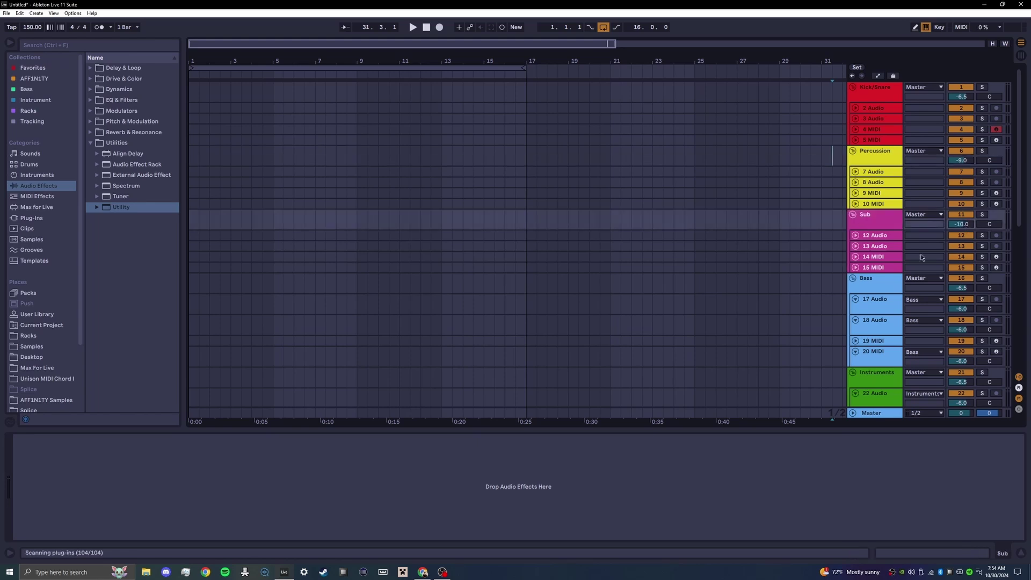
# Set the volume of the Bass, Instruments and Vocals groups to -8 dB and of the Sound FX group to -9 dB.
pyautogui.click(889, 283)
pyautogui.moveTo(965, 290); pyautogui.dragTo(965, 292)
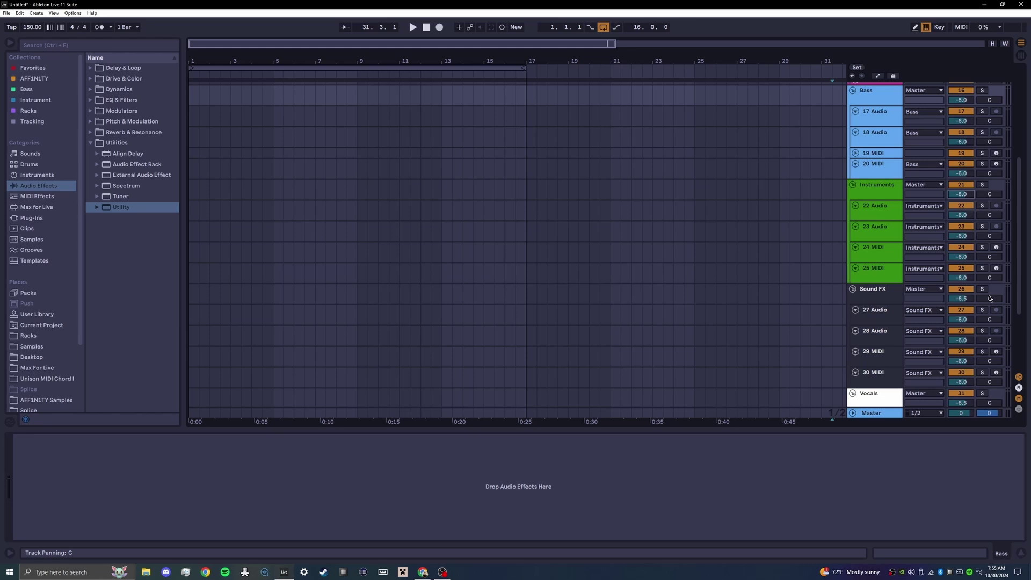
pyautogui.moveTo(962, 298); pyautogui.dragTo(961, 299)
pyautogui.scroll(-5, 975, 229)
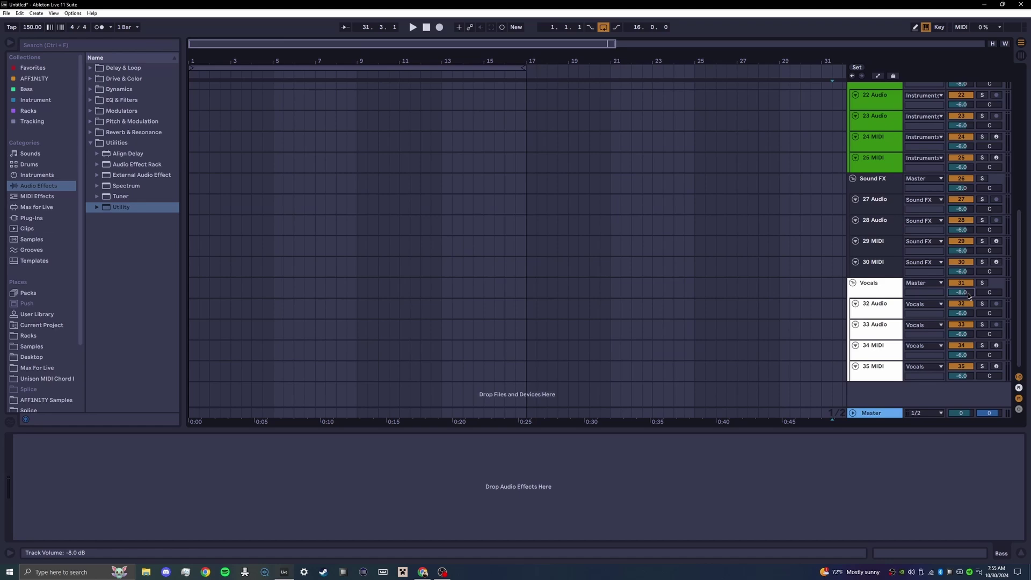
# Inspect the MIDI and audio tracks inside the Vocals group.
pyautogui.scroll(10, 978, 290)
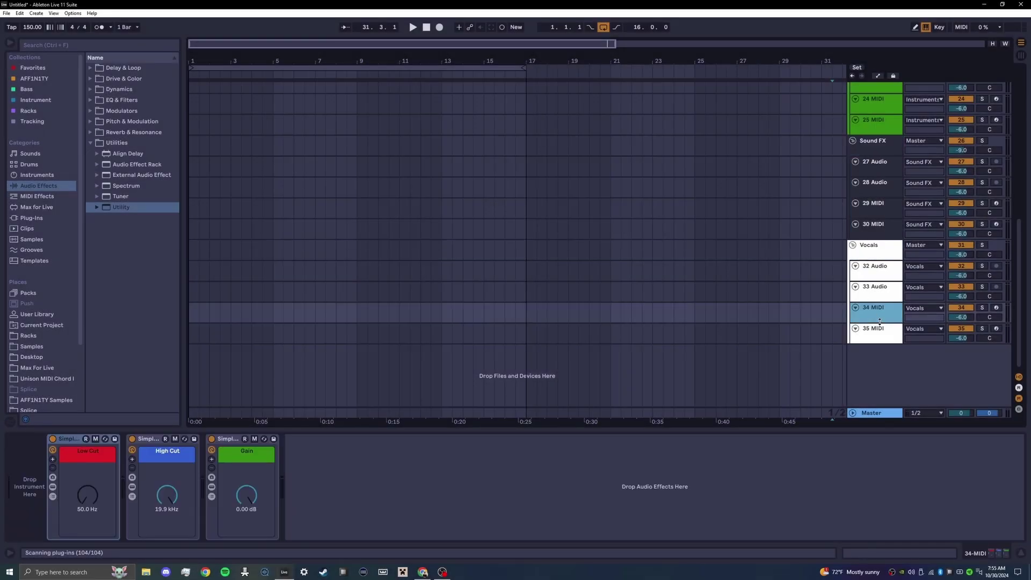
pyautogui.click(882, 330)
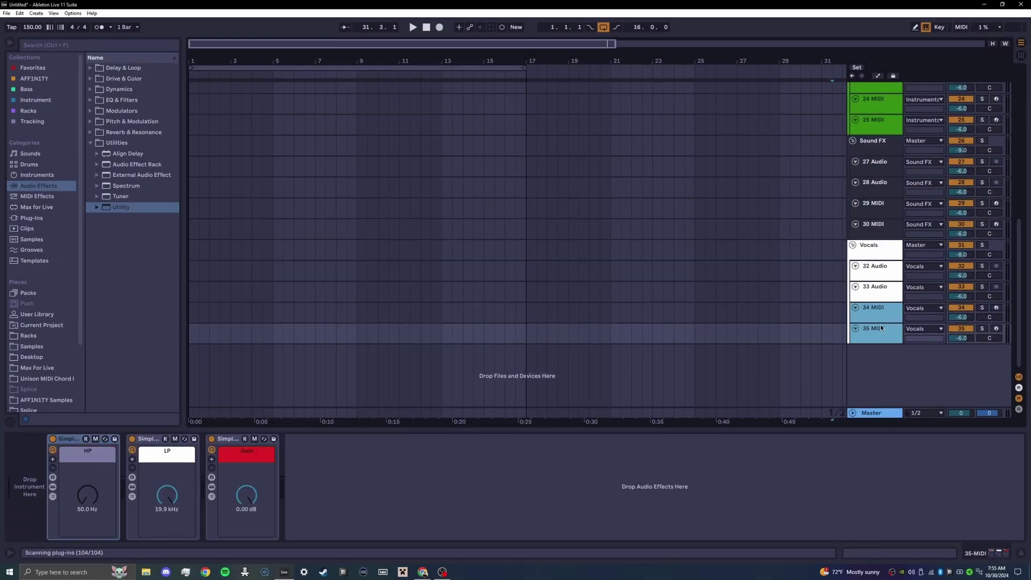
pyautogui.click(880, 290)
pyautogui.scroll(10, 882, 122)
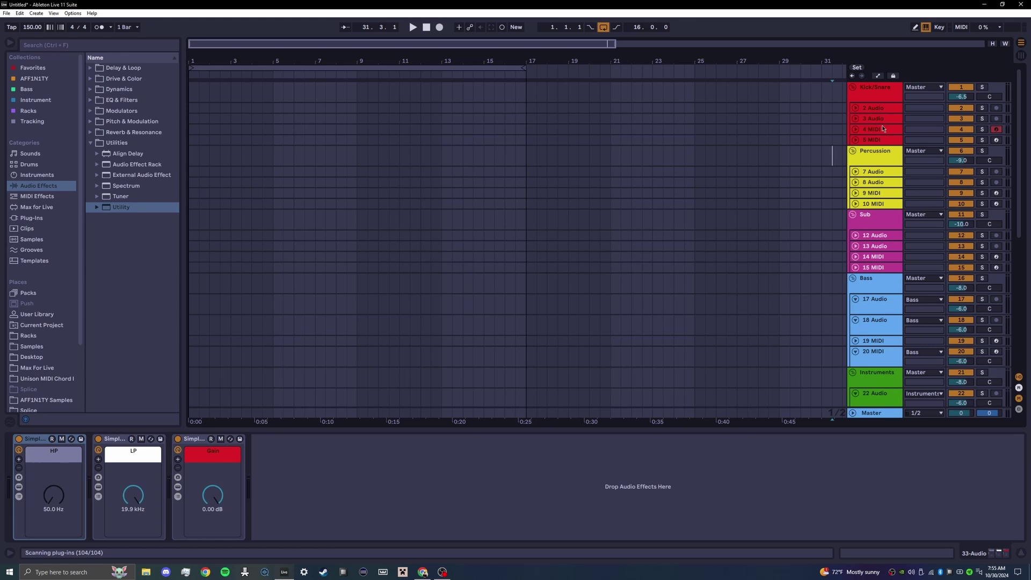
# Delete the two audio tracks and the first MIDI track from the Kick/Snare group.
pyautogui.click(884, 129)
pyautogui.keyDown('shift'); pyautogui.click(884, 107); pyautogui.keyUp('shift')
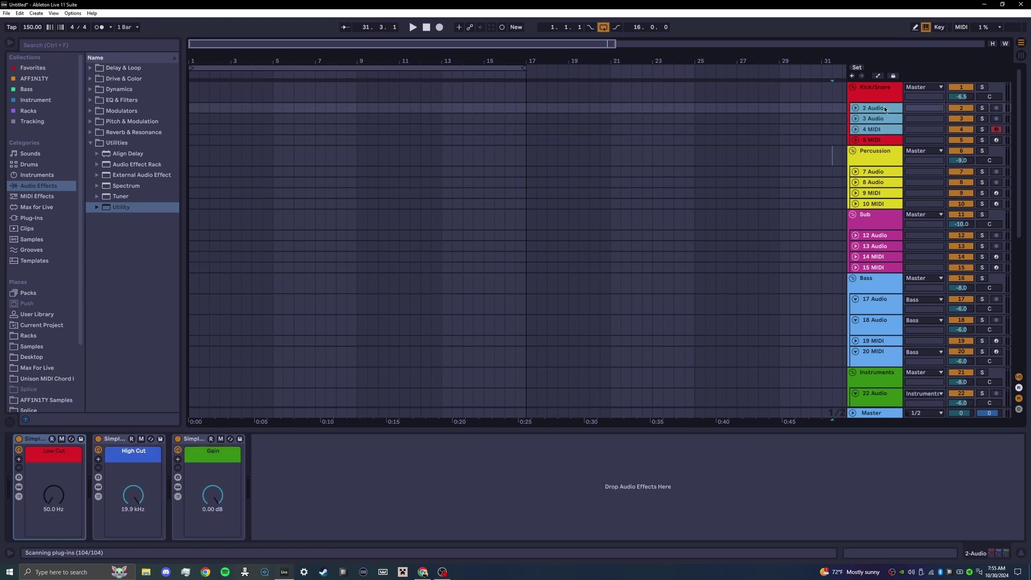
pyautogui.press('Delete')
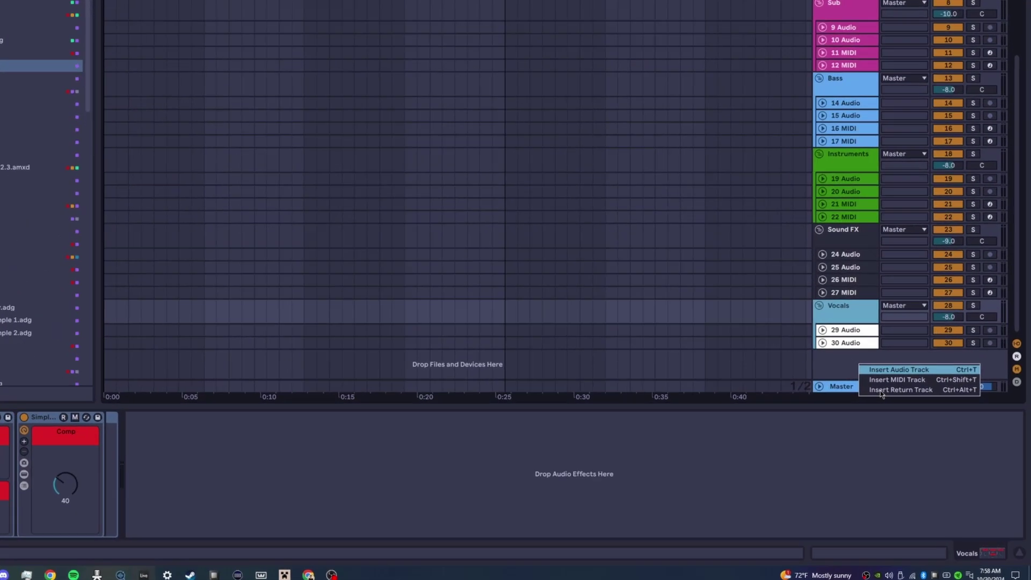
# Insert a return track and rename it SIDECHAIN.
pyautogui.click(908, 416)
pyautogui.rightClick(738, 259)
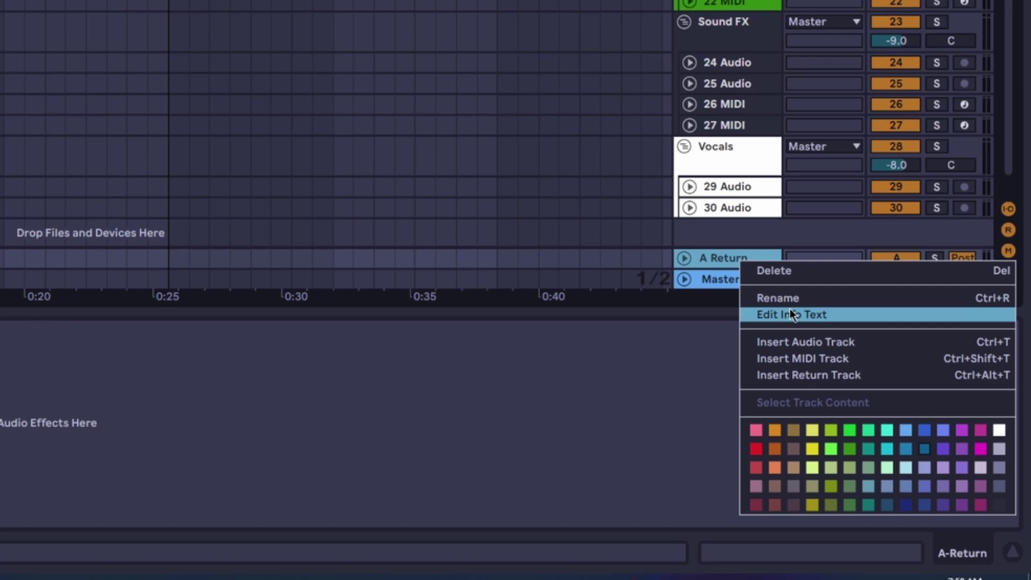
pyautogui.click(785, 298)
pyautogui.write('SIDECHAIN')
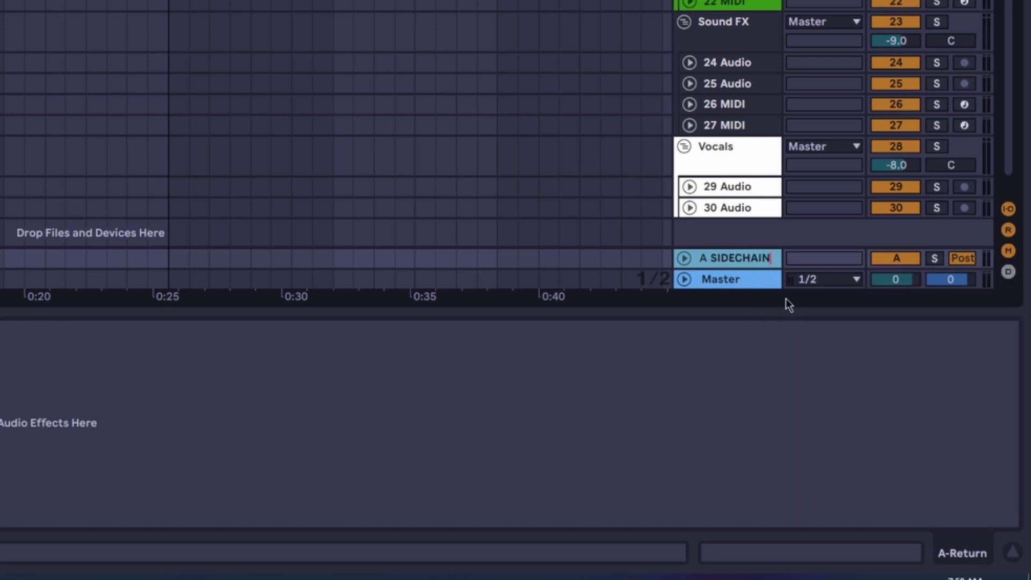
pyautogui.press('Return')
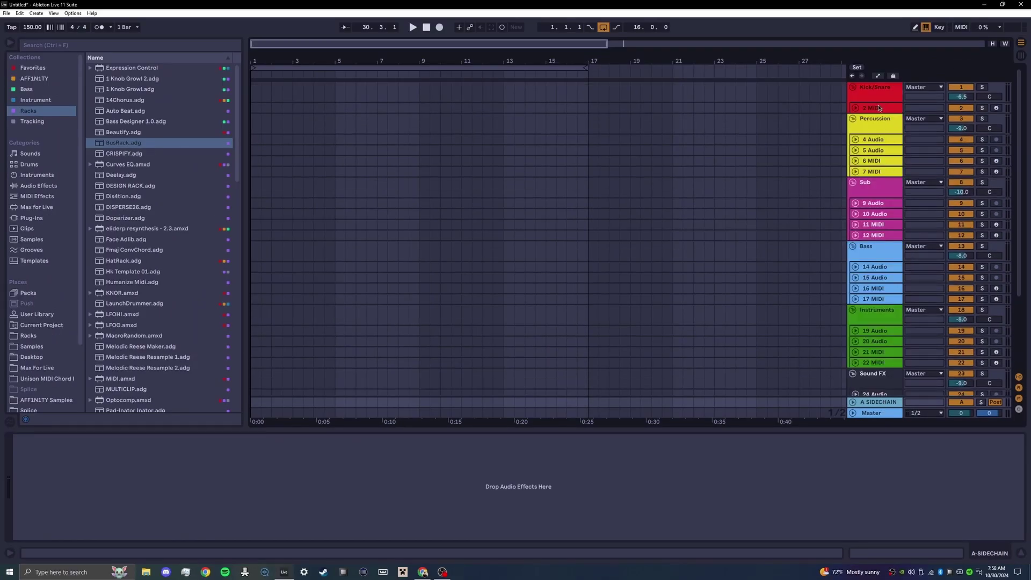
# Load a Drum Rack onto the MIDI track in the Kick/Snare group.
pyautogui.click(879, 106)
pyautogui.click(37, 175)
pyautogui.doubleClick(124, 100)
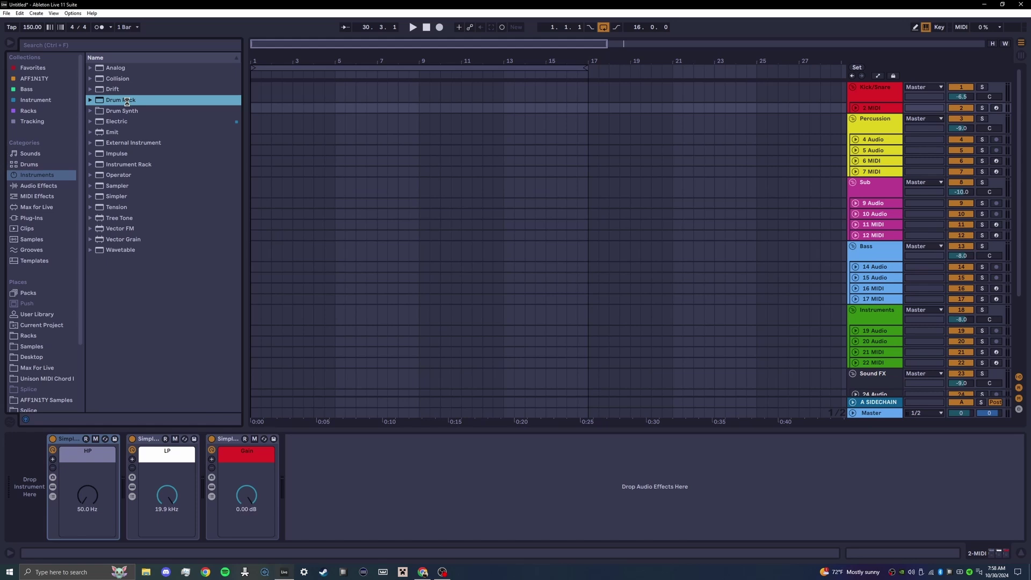
# Load the OS_LV_Kick_MPC sample on the Drum Rack's C1 pad and the RKU_TJ1_snare_one_shot_genova sample on C#1.
pyautogui.click(32, 346)
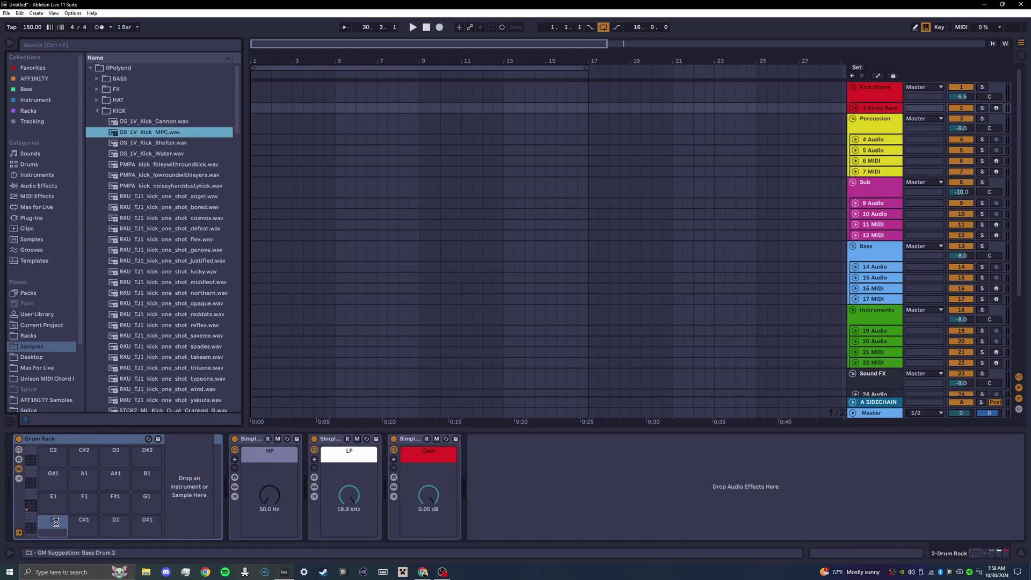
pyautogui.moveTo(56, 522); pyautogui.dragTo(56, 522)
pyautogui.moveTo(173, 282); pyautogui.dragTo(86, 523)
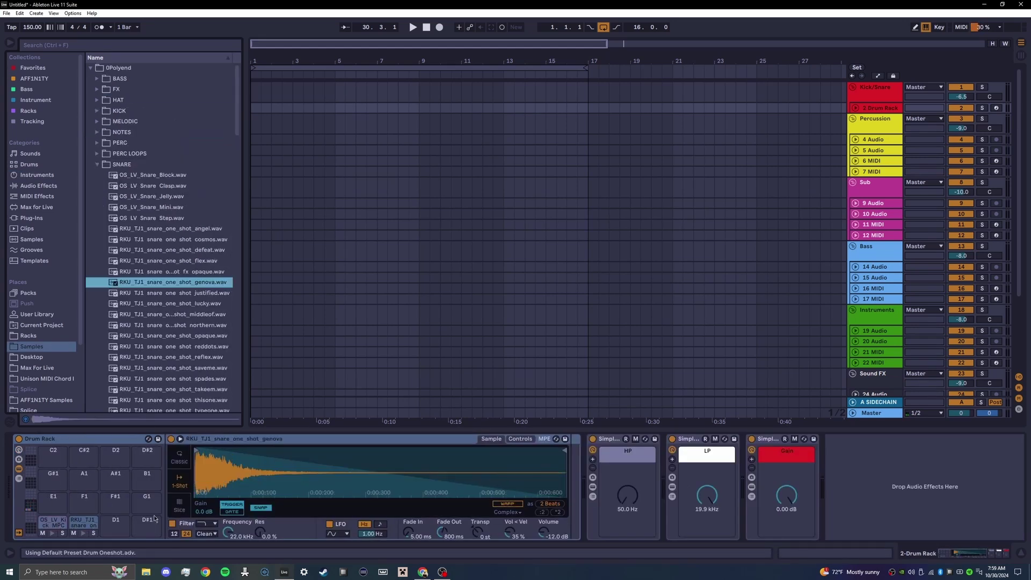
pyautogui.click(154, 518)
# Group the Drum Rack into an Instrument Rack and add a second chain named SIDECHAIN.
pyautogui.rightClick(45, 439)
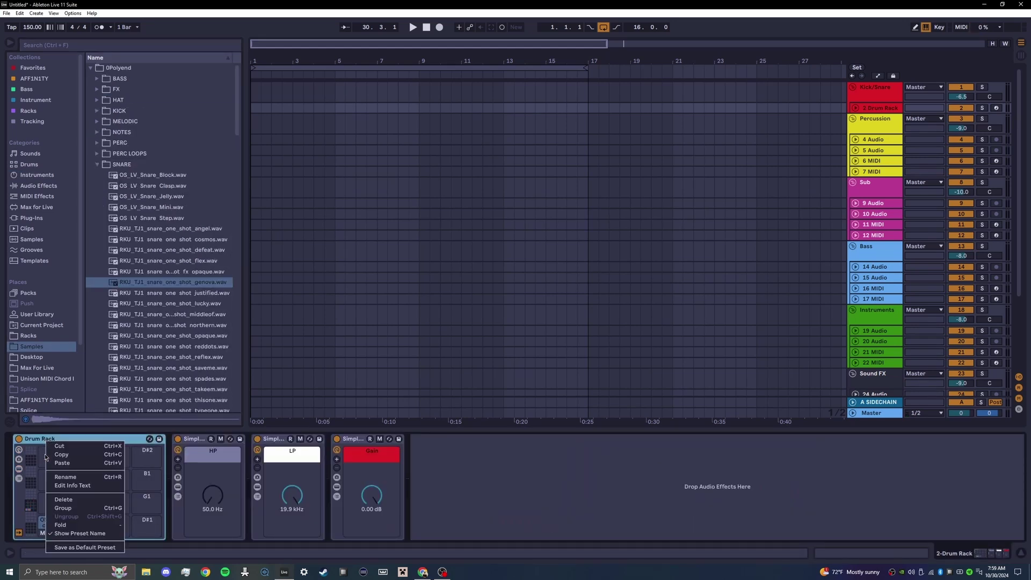
pyautogui.click(63, 509)
pyautogui.click(19, 478)
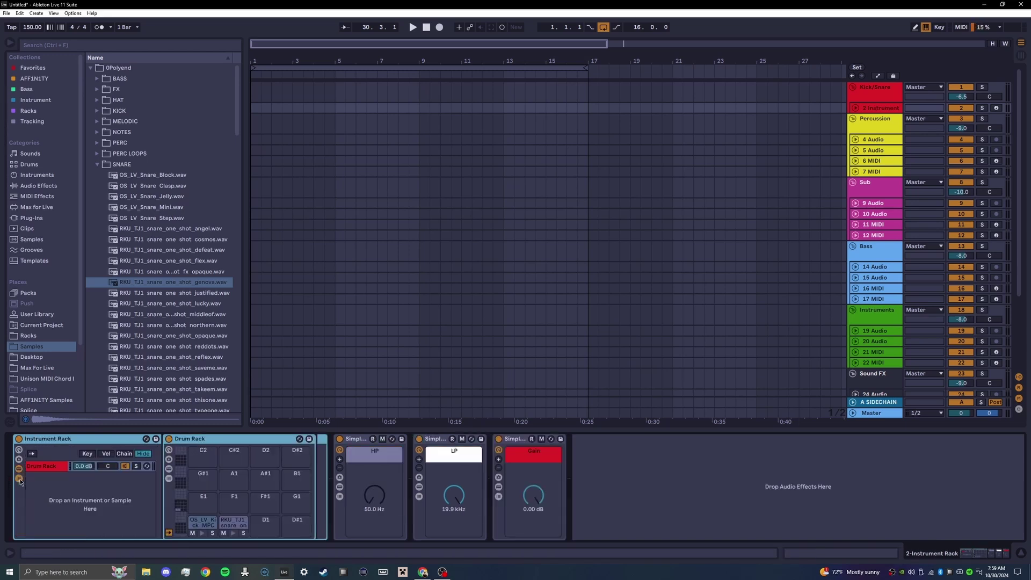
pyautogui.rightClick(53, 487)
pyautogui.click(83, 517)
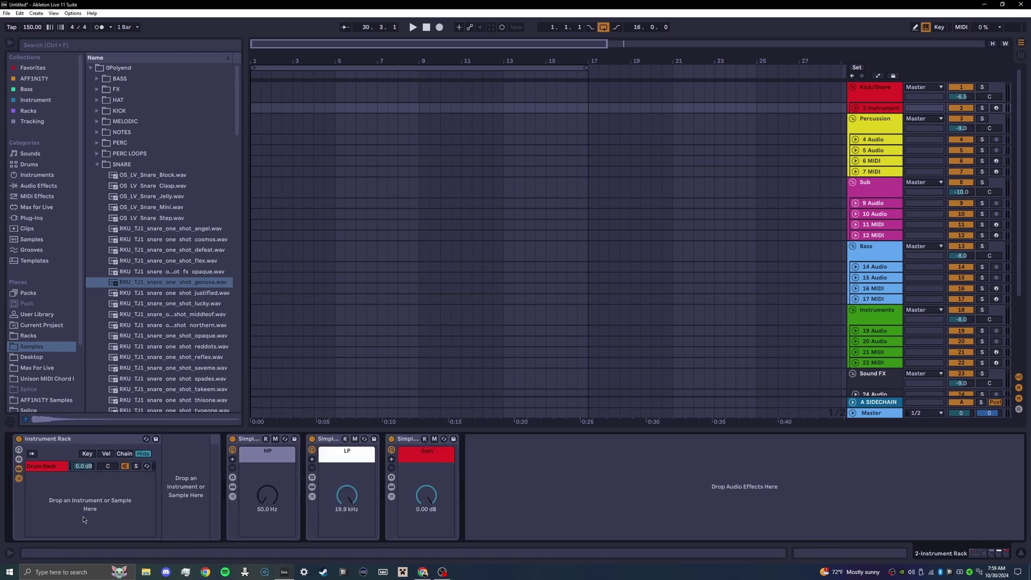
pyautogui.hotkey('ctrl', 'r')
pyautogui.write('SIDECHAIN')
pyautogui.press('Return')
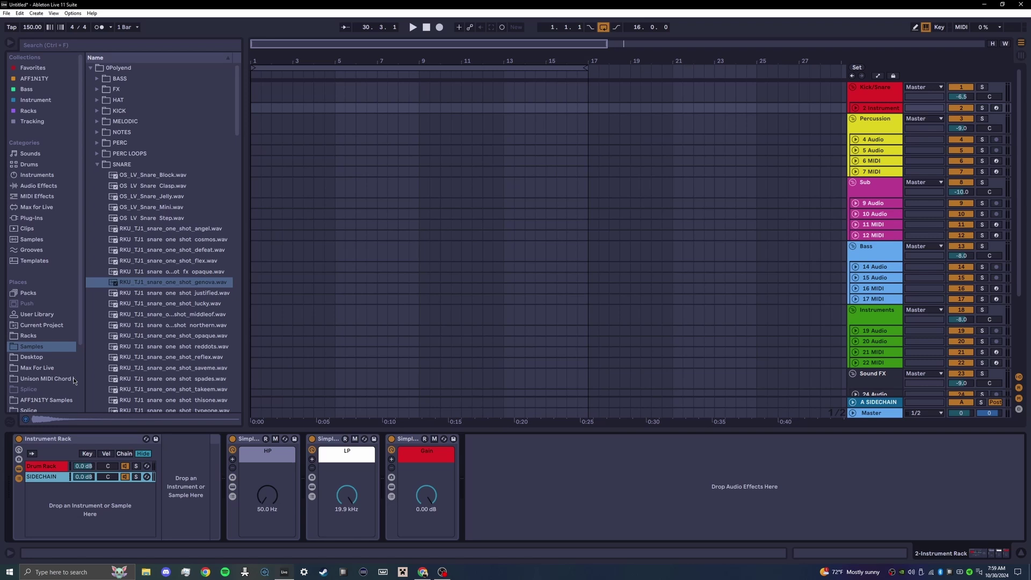
# Add an External Instrument to the rack's SIDECHAIN chain.
pyautogui.click(37, 175)
pyautogui.moveTo(138, 143); pyautogui.dragTo(172, 486)
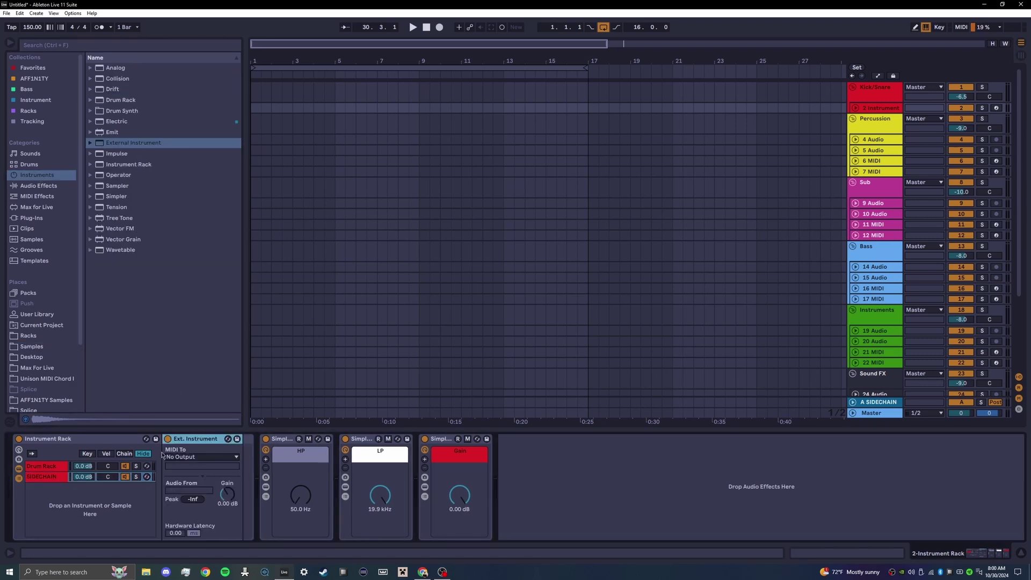
pyautogui.click(167, 458)
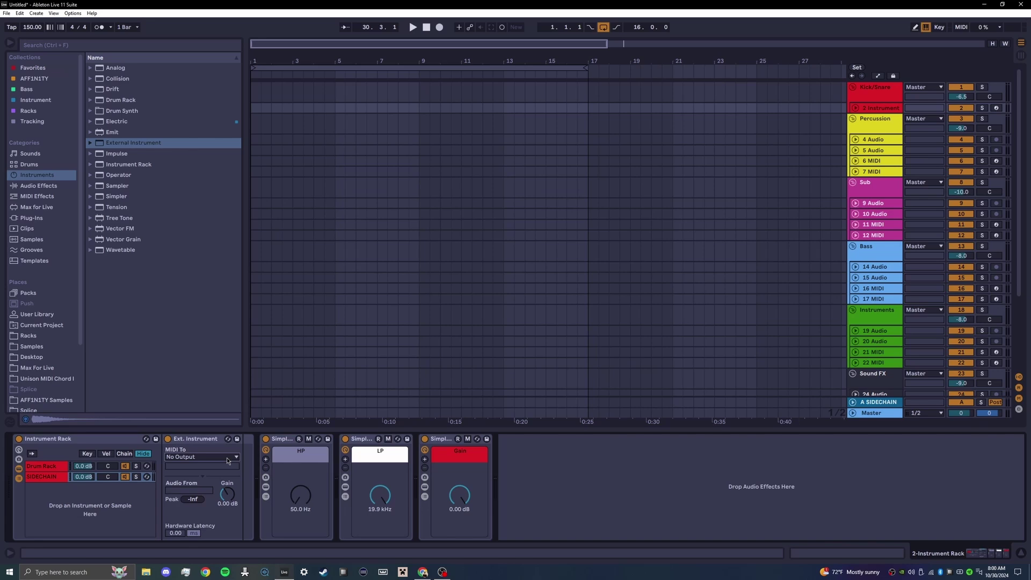
# Load the ShaperBox 2 plug-in onto the SIDECHAIN return track.
pyautogui.click(881, 402)
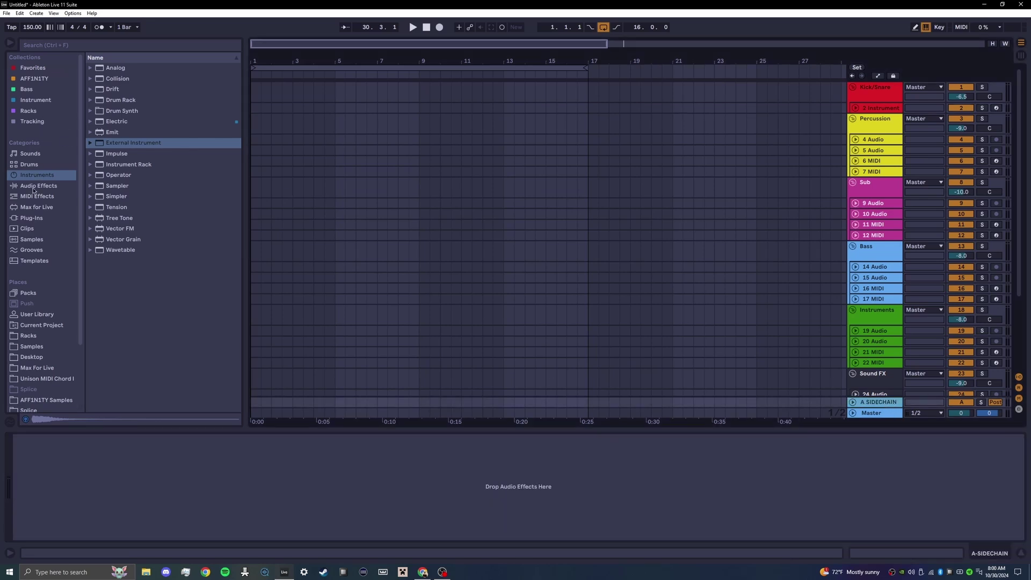
pyautogui.click(32, 217)
pyautogui.doubleClick(145, 330)
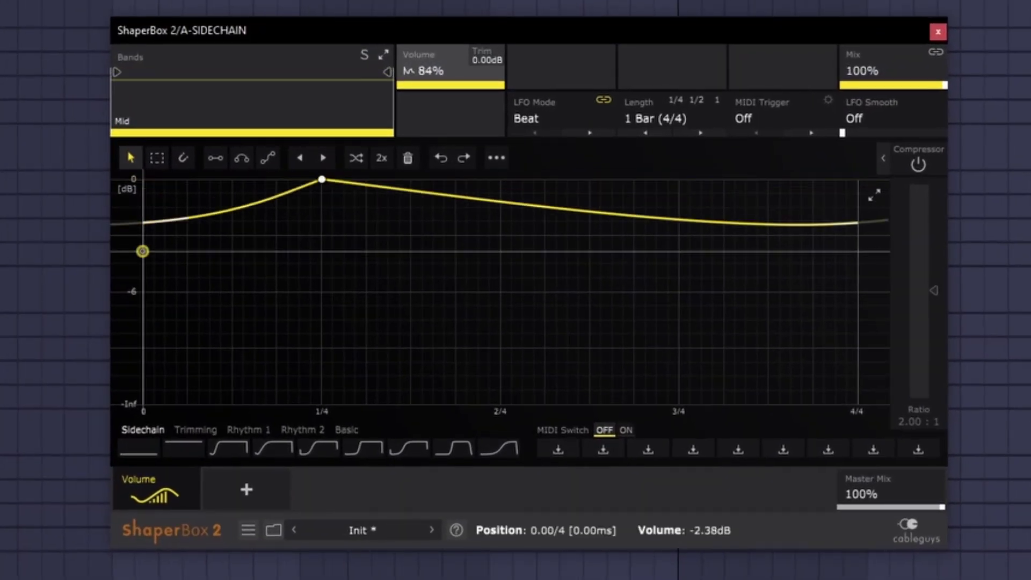
# Shape the volume curve to rise straight from -Inf at the start to 0 dB at 1/4 and hold 0 dB until 4/4.
pyautogui.moveTo(142, 251); pyautogui.dragTo(142, 404)
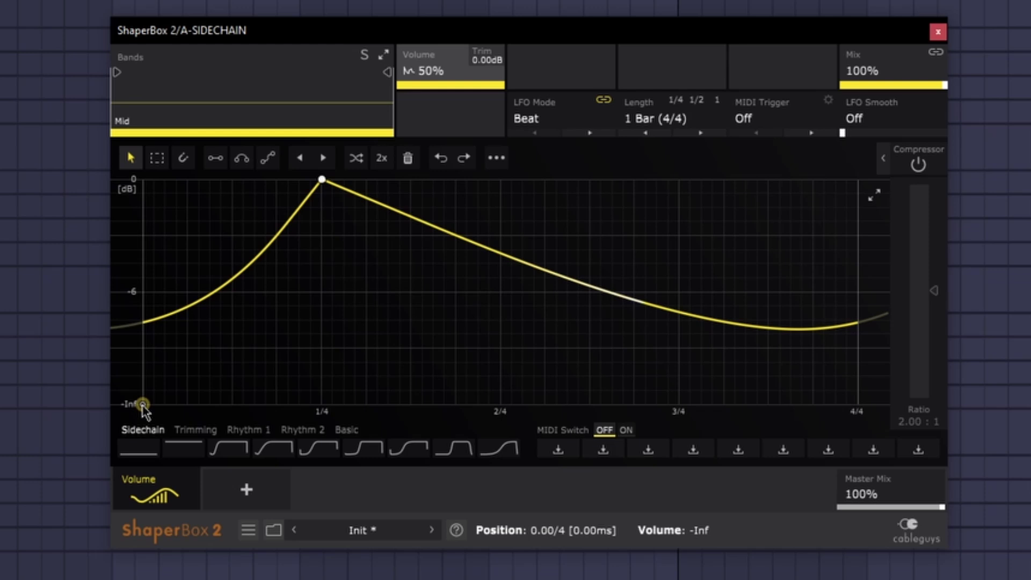
pyautogui.moveTo(826, 191); pyautogui.dragTo(858, 179)
pyautogui.click(322, 180)
pyautogui.click(322, 179)
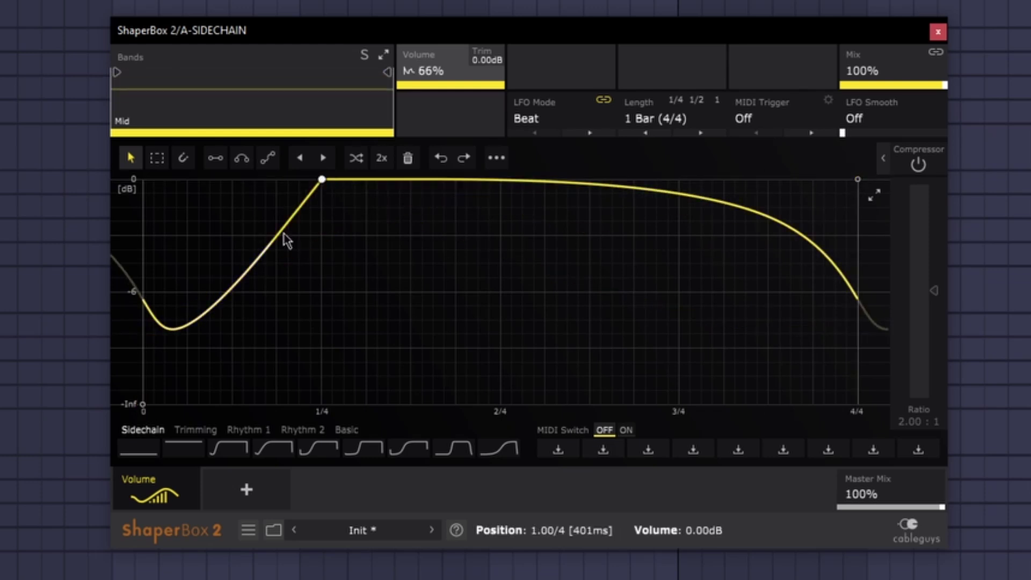
pyautogui.click(142, 404)
pyautogui.click(142, 404)
pyautogui.click(142, 404)
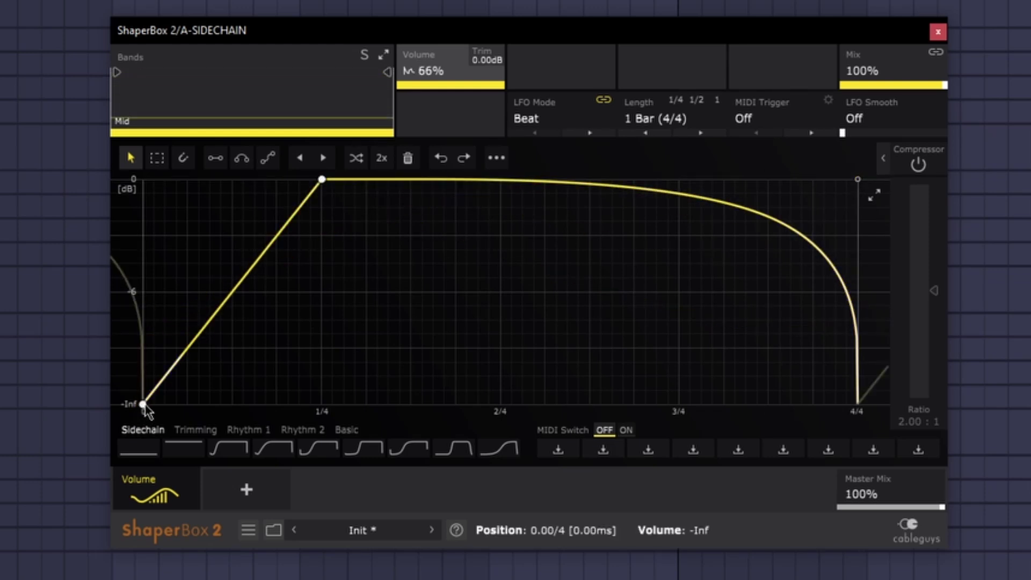
pyautogui.click(858, 180)
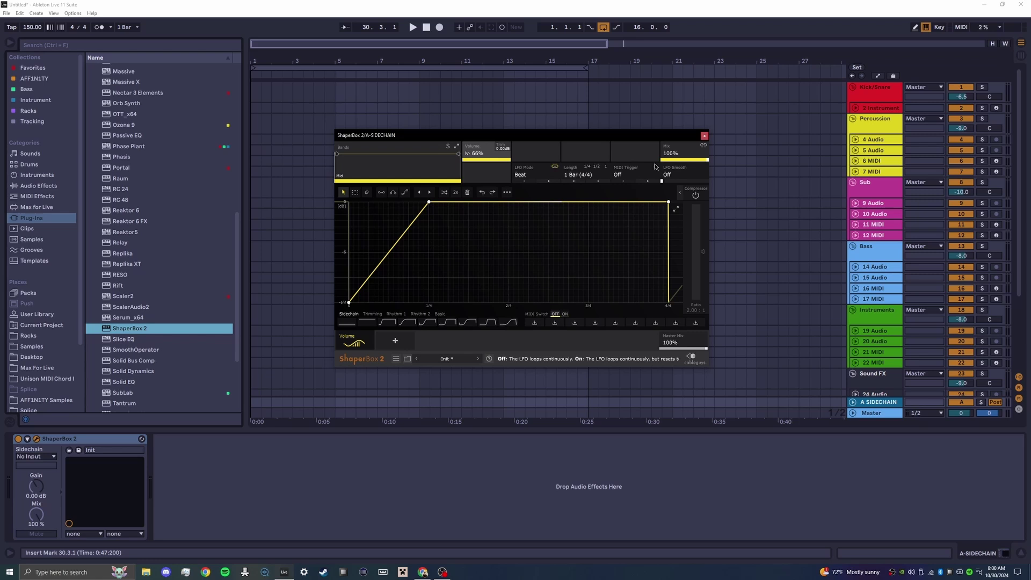
# Set ShaperBox's MIDI Trigger to On (1-Shot) and its LFO Mode to Hertz.
pyautogui.click(626, 174)
pyautogui.click(631, 199)
pyautogui.click(541, 175)
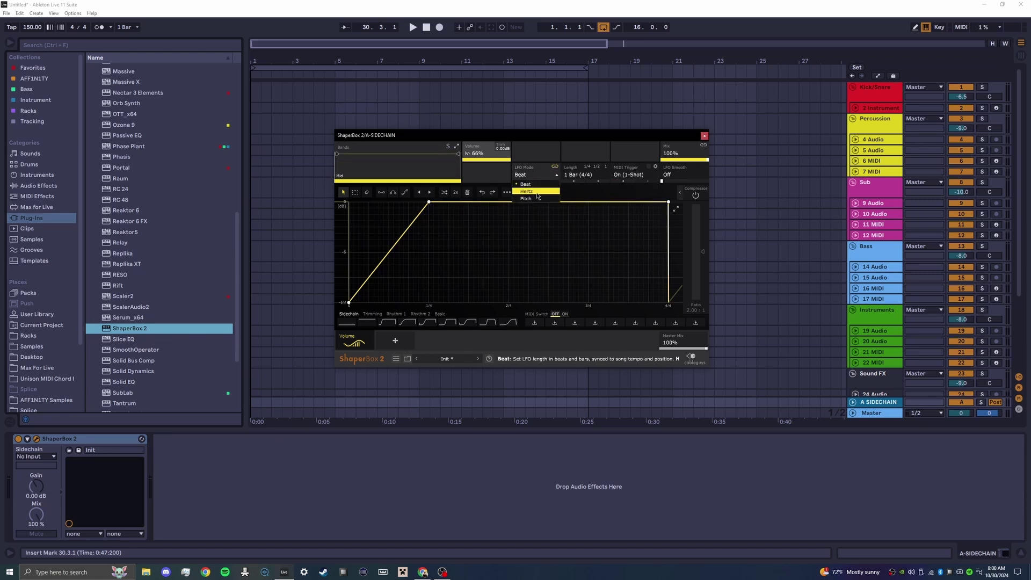
pyautogui.click(532, 191)
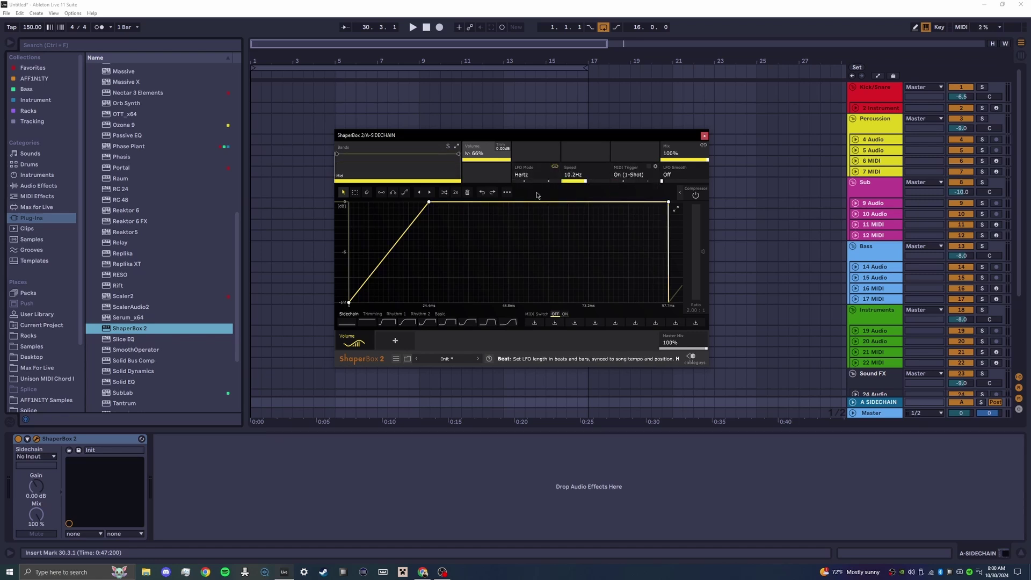
# Group ShaperBox 2 into an Audio Effect Rack with a single macro named Speed.
pyautogui.rightClick(60, 439)
pyautogui.click(86, 383)
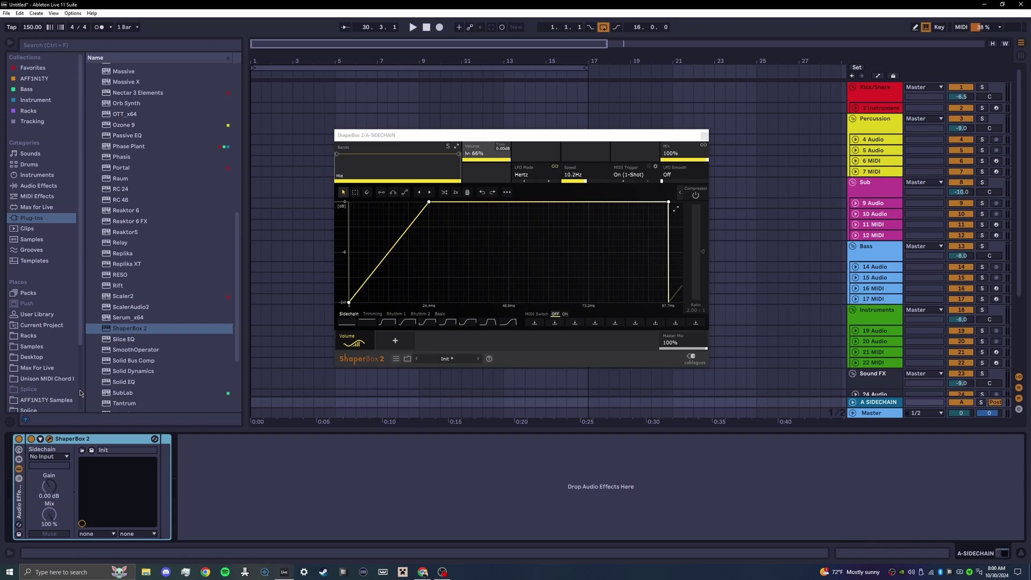
pyautogui.click(18, 468)
pyautogui.click(18, 468)
pyautogui.click(18, 468)
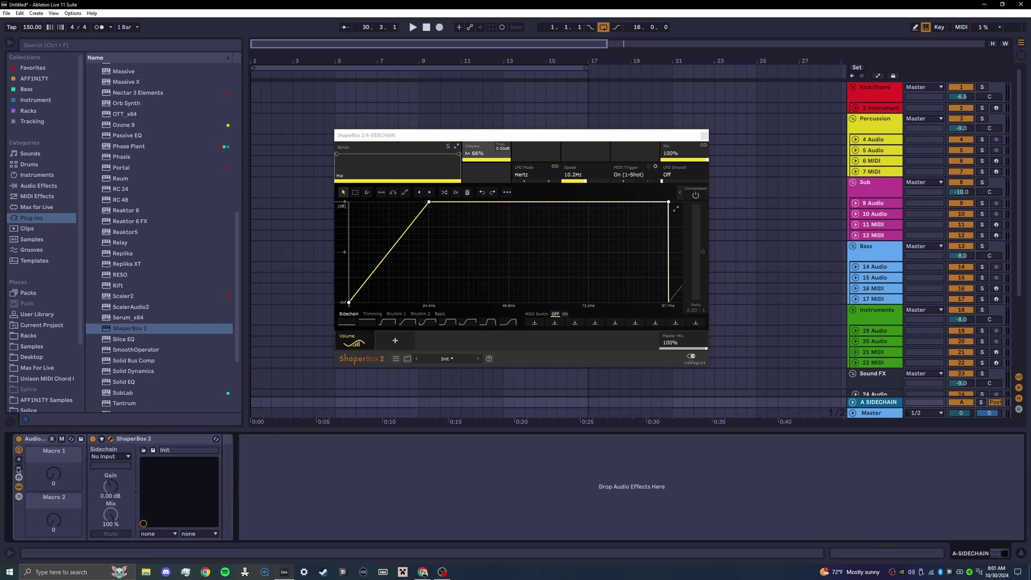
pyautogui.click(17, 468)
pyautogui.rightClick(48, 452)
pyautogui.click(76, 359)
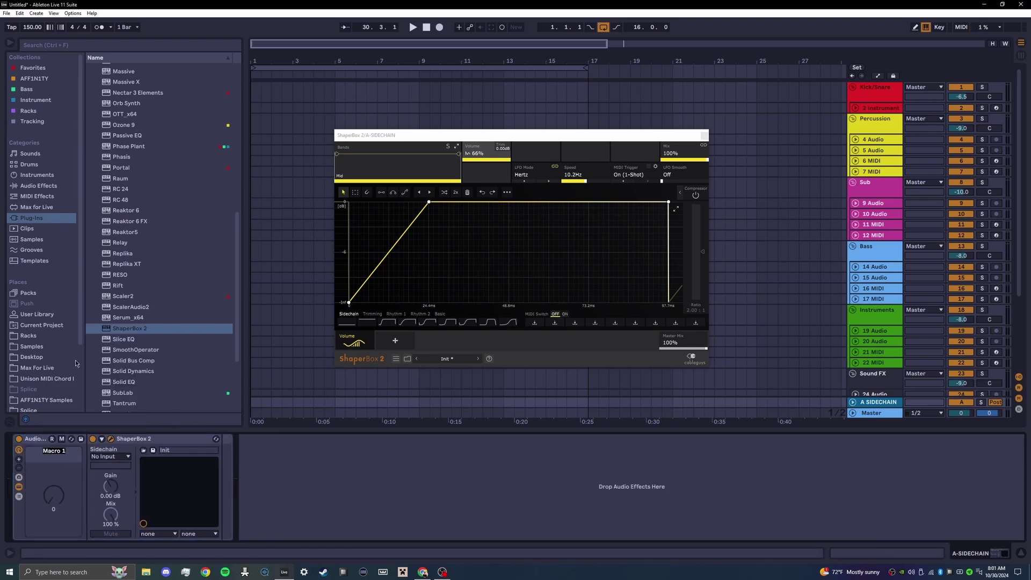
pyautogui.write('Speed')
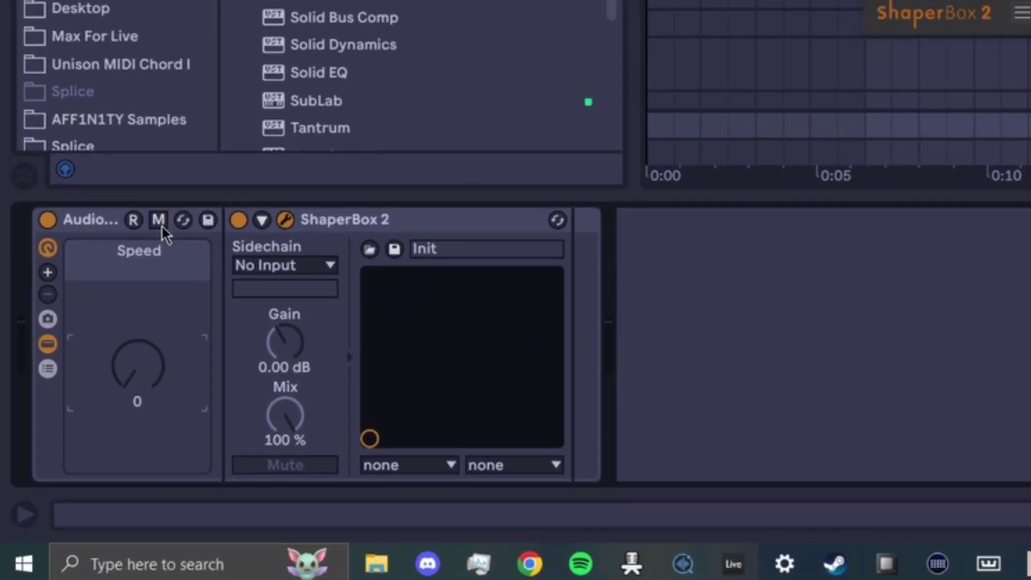
# Map ShaperBox's LFO speed to the rack's Speed macro.
pyautogui.click(61, 439)
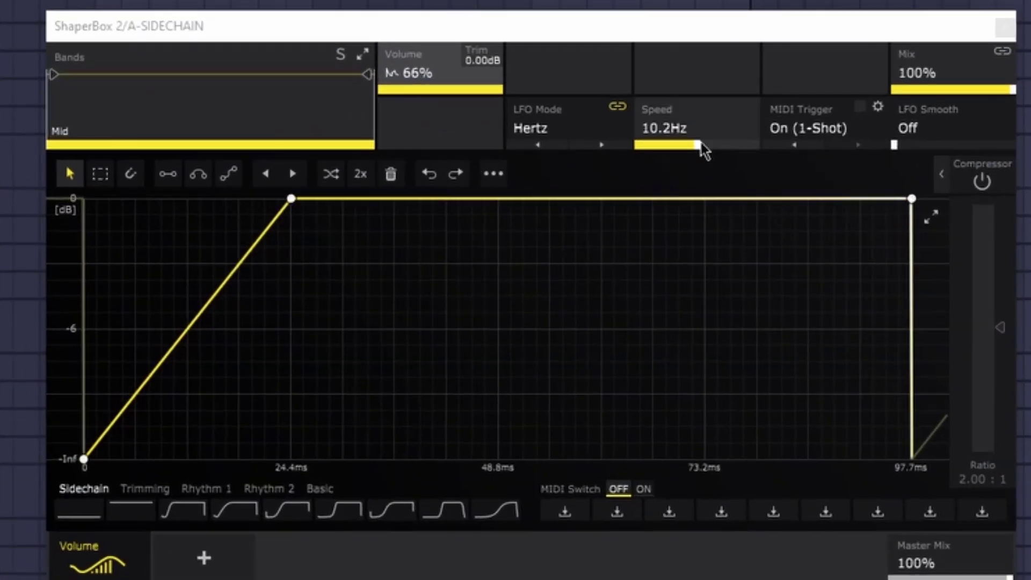
pyautogui.click(585, 182)
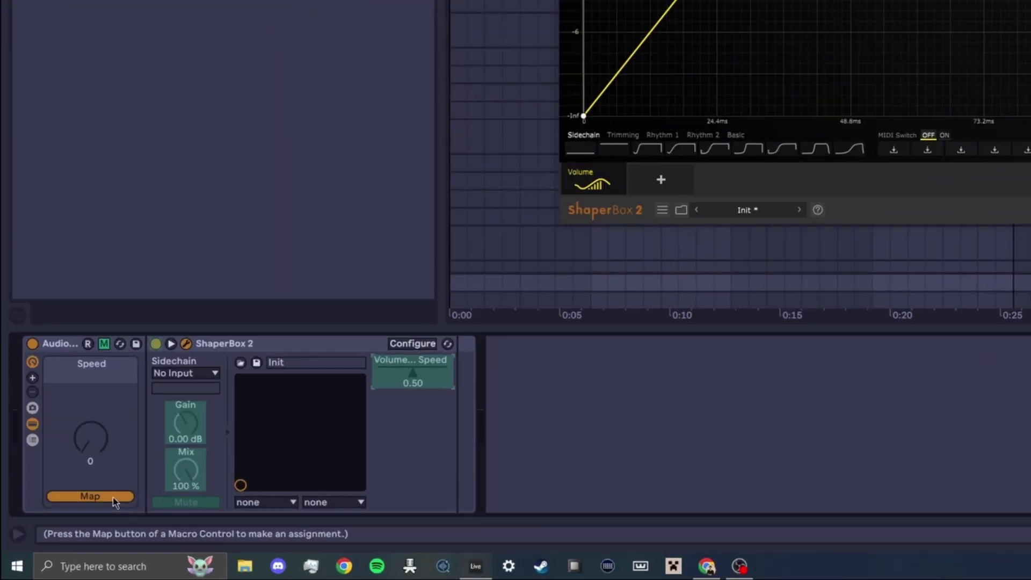
pyautogui.click(54, 530)
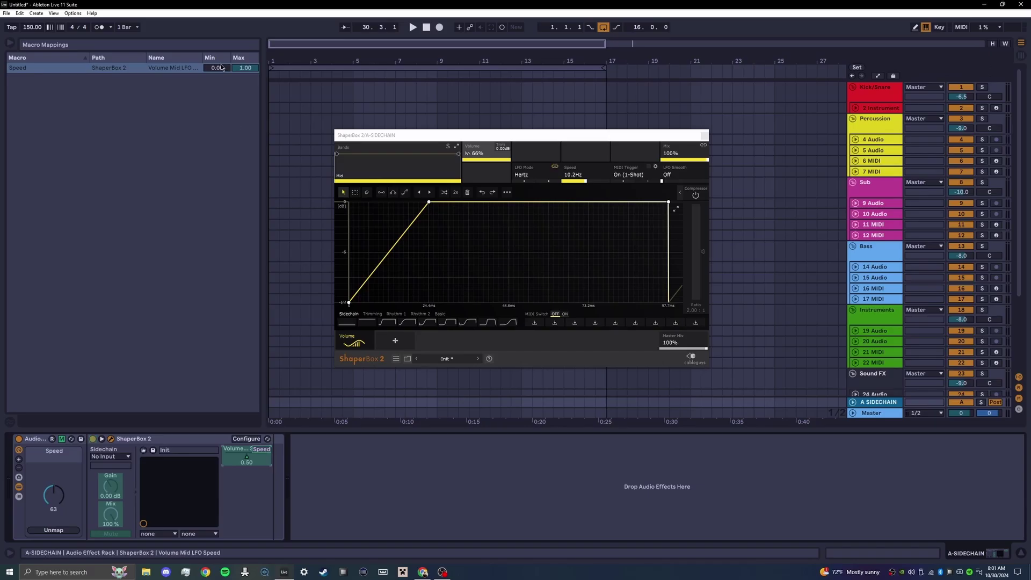
# Limit the Speed macro's mapping to 0.22–0.38, then sweep the macro through its range and leave it at 0.
pyautogui.moveTo(402, 60); pyautogui.dragTo(402, 11)
pyautogui.moveTo(258, 69); pyautogui.dragTo(258, 97)
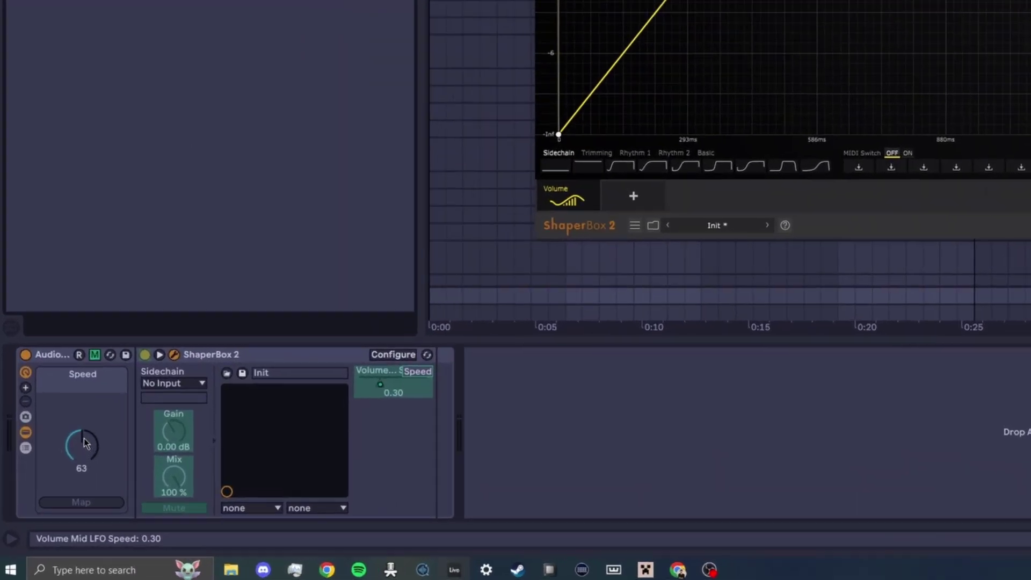
pyautogui.moveTo(56, 492); pyautogui.dragTo(56, 437)
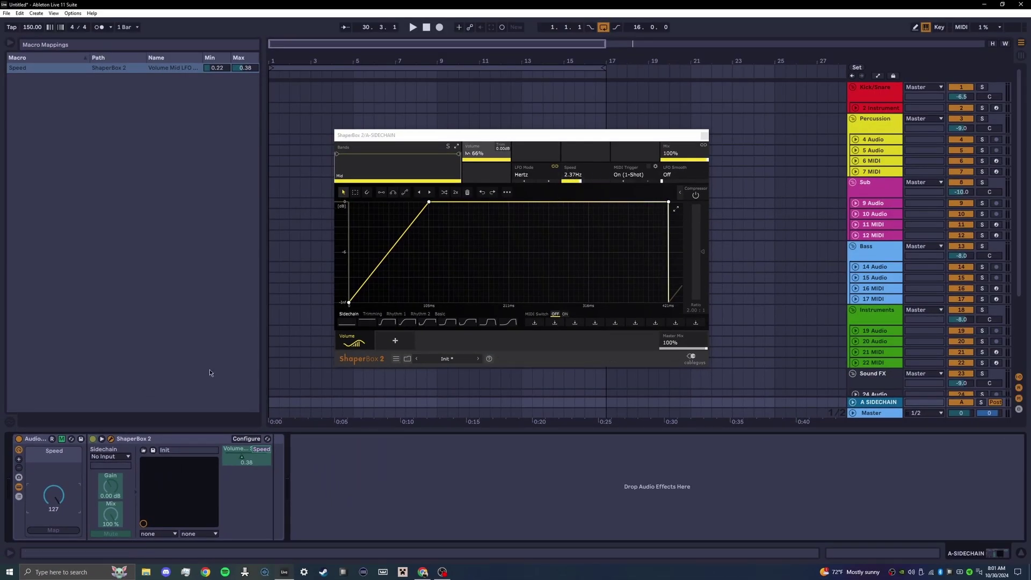
pyautogui.moveTo(56, 492); pyautogui.dragTo(56, 537)
pyautogui.click(704, 135)
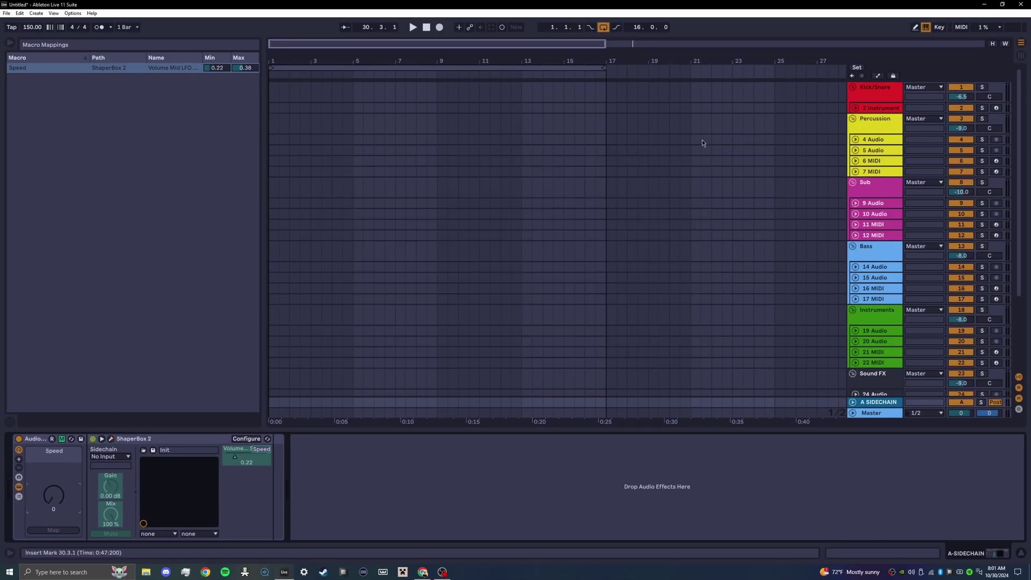
# Choose the MIDI destination of the External Instrument in the Kick/Snare track's SIDECHAIN chain.
pyautogui.click(844, 110)
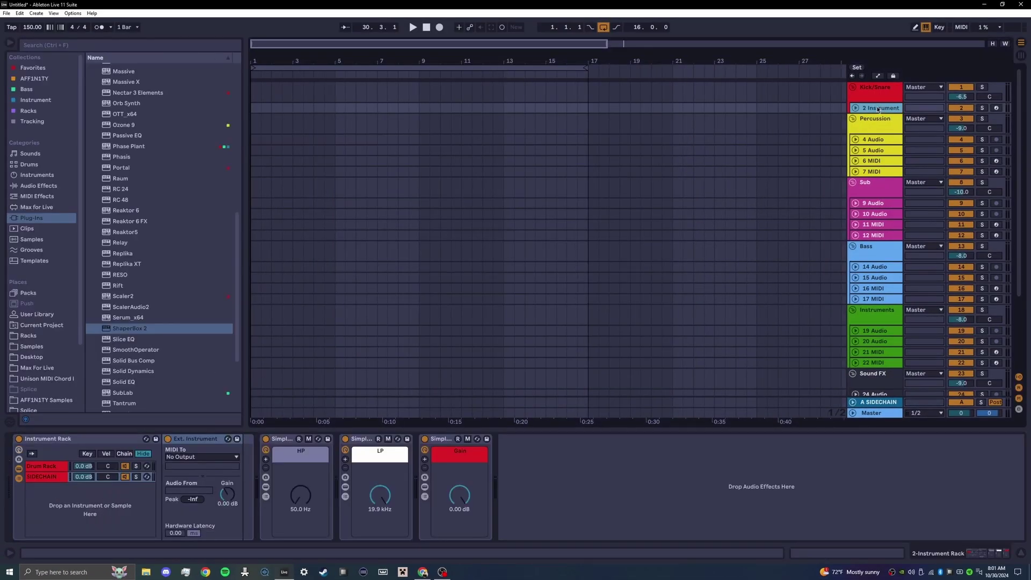
pyautogui.click(172, 457)
pyautogui.click(184, 476)
# Create a half-bar MIDI clip with a kick note at the start of the Kick/Snare track and loop playback over the first bar.
pyautogui.doubleClick(256, 108)
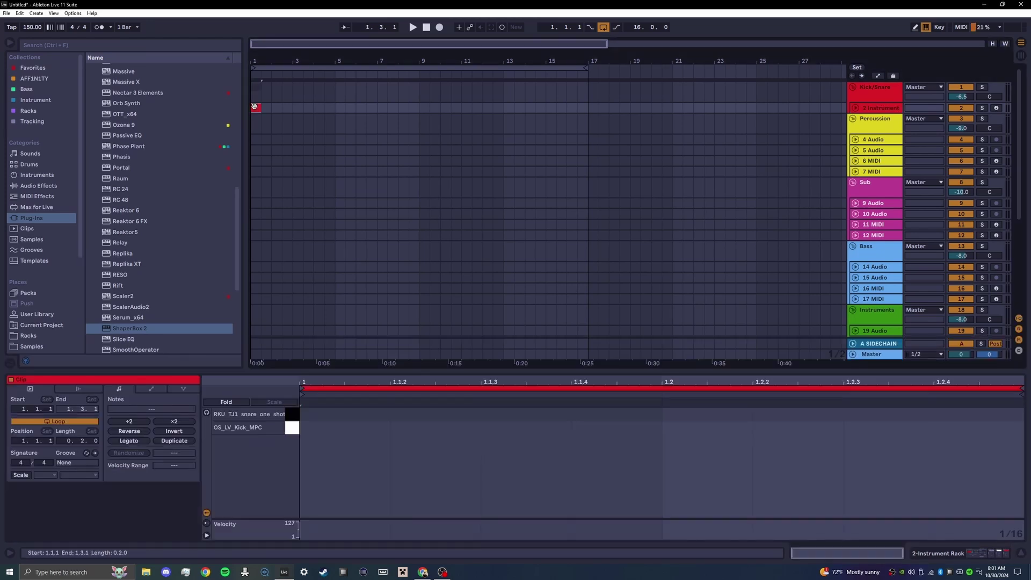
pyautogui.doubleClick(305, 427)
pyautogui.moveTo(587, 67); pyautogui.dragTo(271, 81)
pyautogui.press('space')
# Duplicate the kick clip and move the note in the copy to the snare at C#1.
pyautogui.click(256, 106)
pyautogui.hotkey('ctrl', 'd')
pyautogui.moveTo(331, 428); pyautogui.dragTo(331, 417)
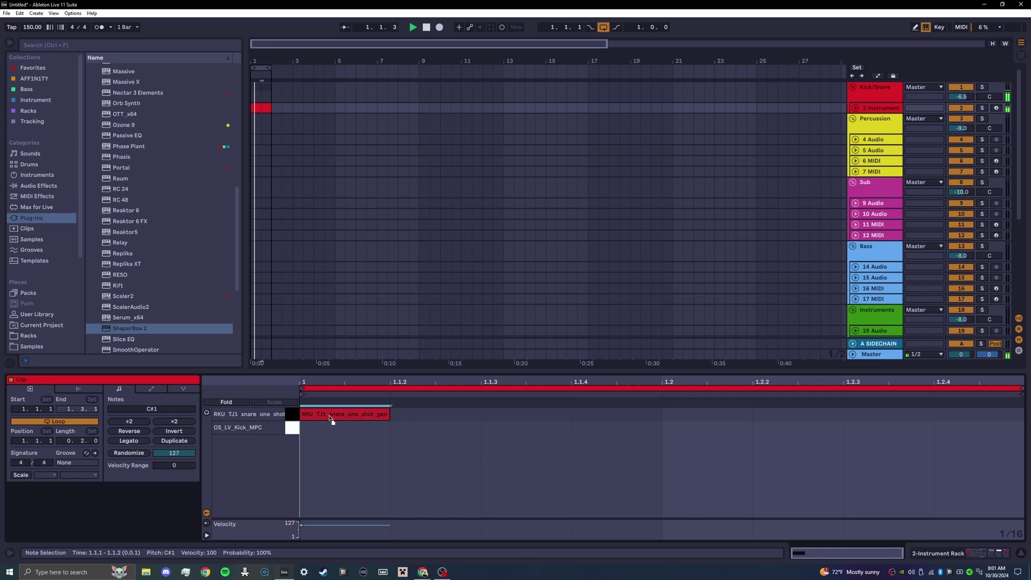
# Show the A SIDECHAIN return's devices and set the audio output of every group from Tops to Vocals to Sends Only.
pyautogui.click(884, 344)
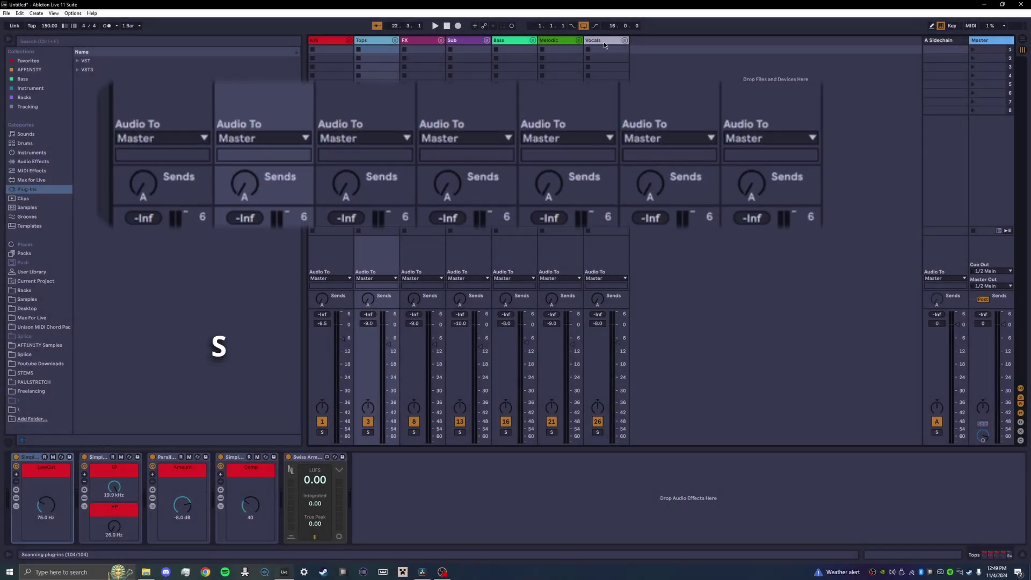
pyautogui.click(603, 41)
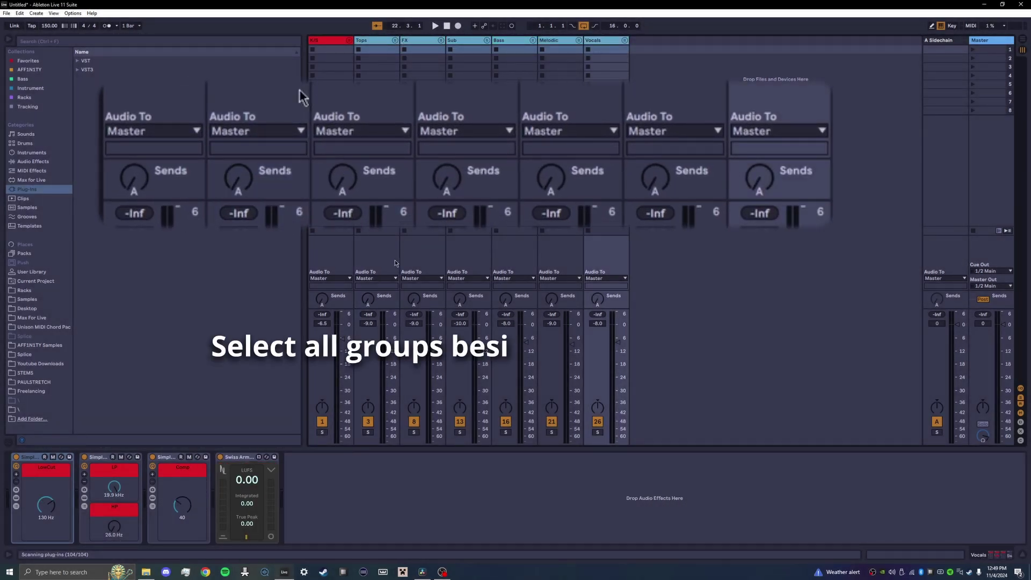
pyautogui.click(383, 279)
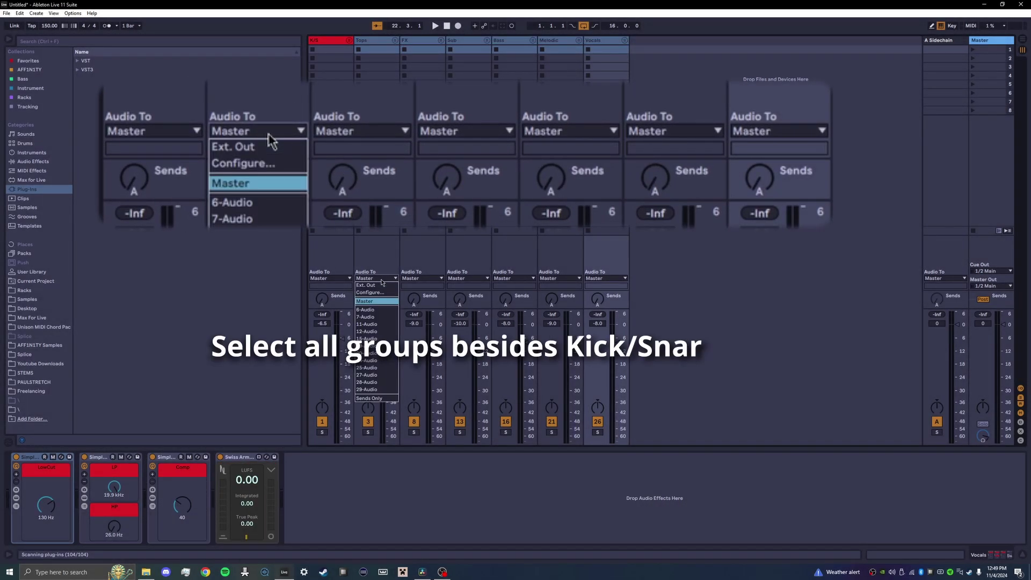
pyautogui.click(374, 398)
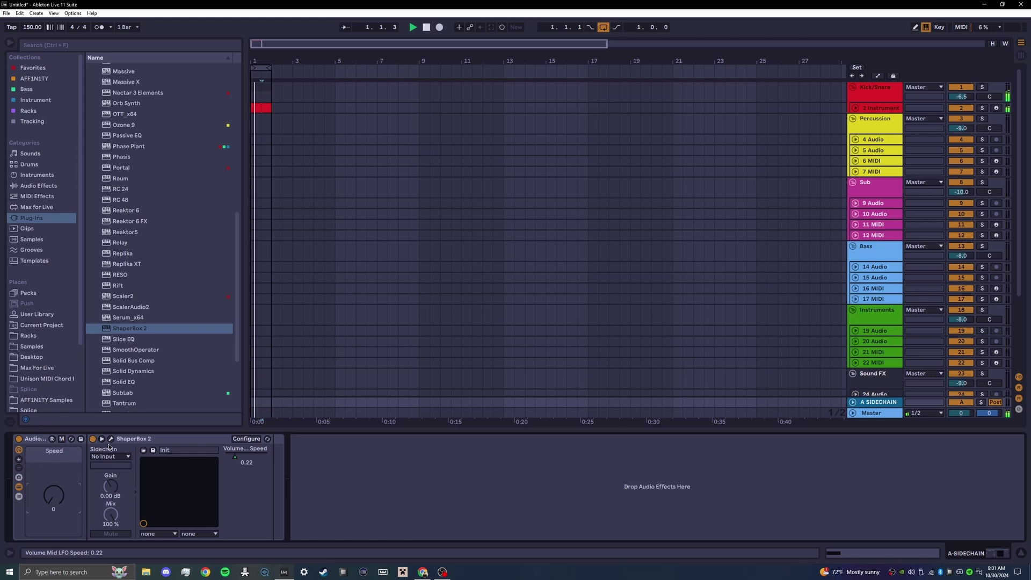
# Open the ShaperBox 2 plug-in window on the A SIDECHAIN return.
pyautogui.click(110, 440)
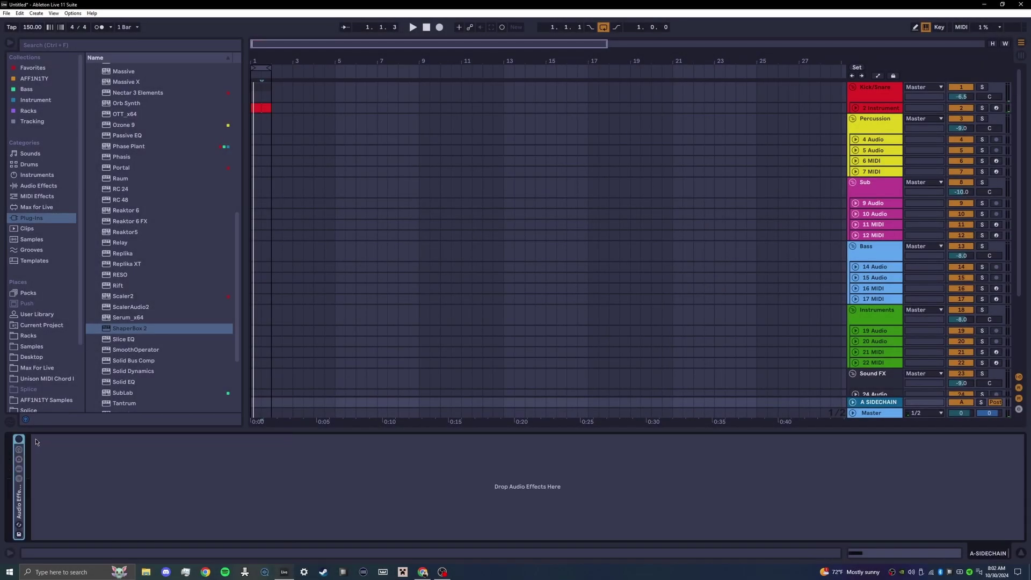
# Add a Compressor from the Dynamics audio effects to the A SIDECHAIN return.
pyautogui.click(39, 186)
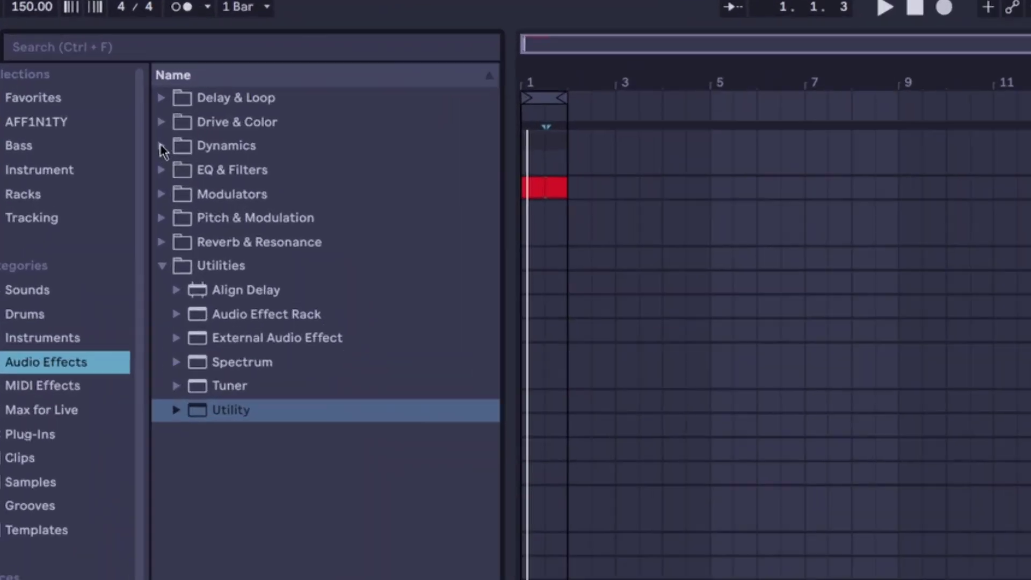
pyautogui.click(91, 92)
pyautogui.doubleClick(289, 215)
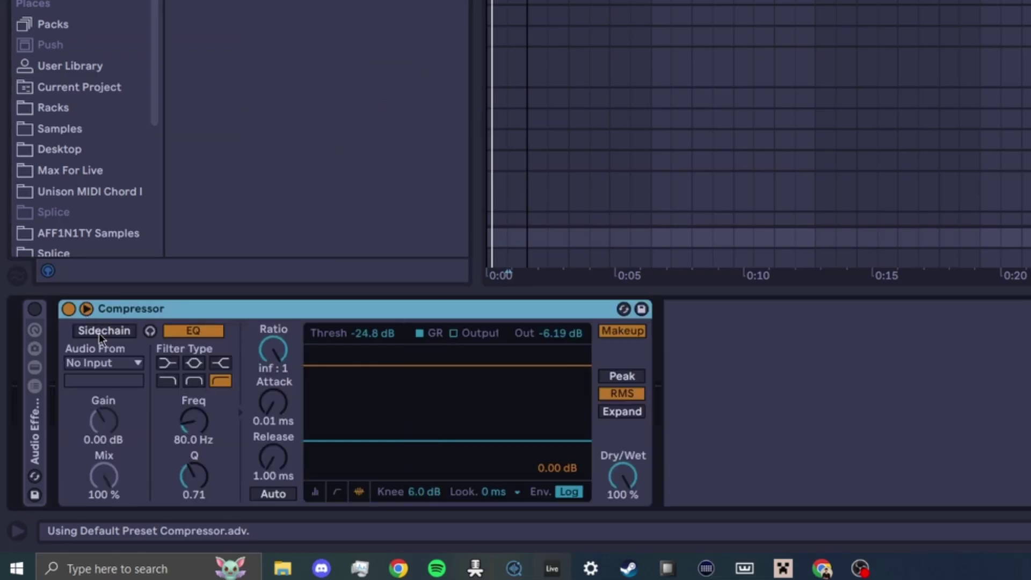
# Enable the Compressor's sidechain with 2-Instrument Rack as its audio source and lower the threshold to about -37.1 dB.
pyautogui.click(99, 332)
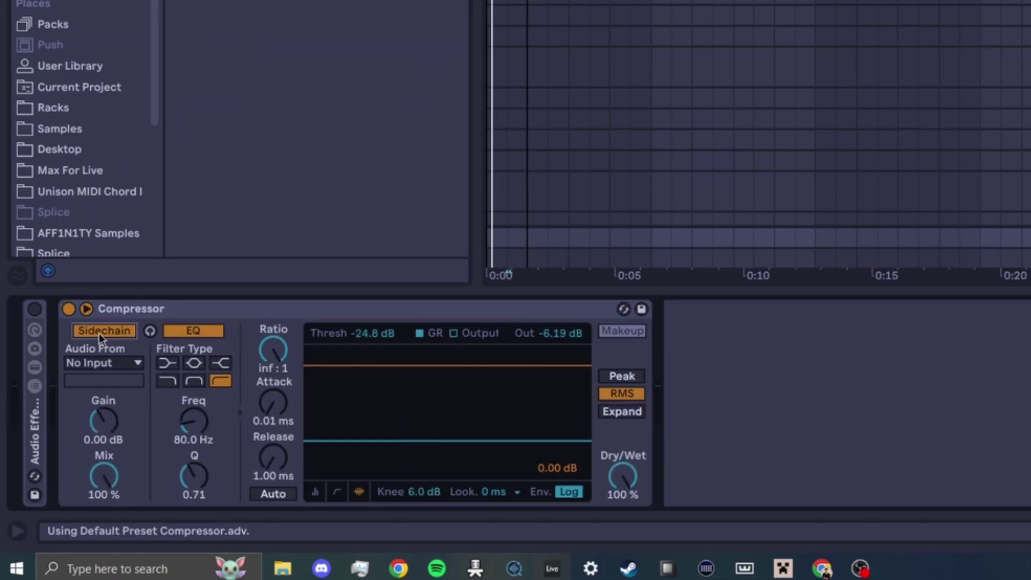
pyautogui.click(104, 363)
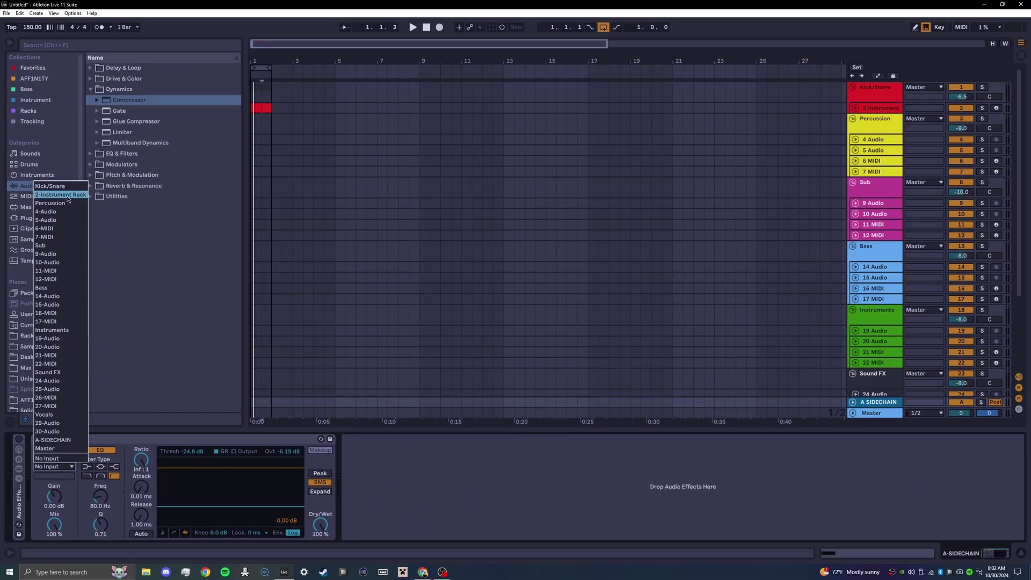
pyautogui.click(67, 196)
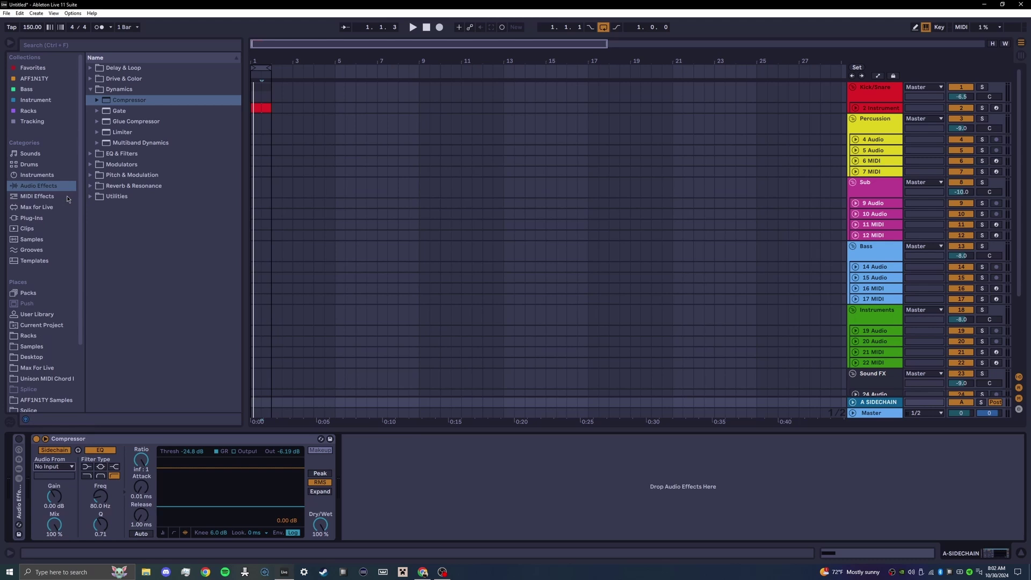
pyautogui.moveTo(198, 507); pyautogui.dragTo(198, 521)
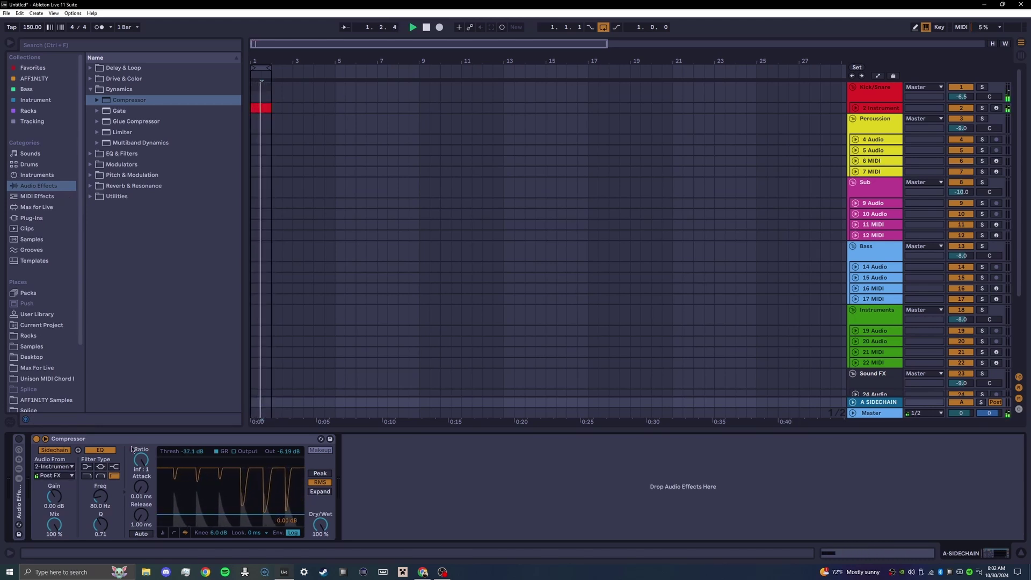
pyautogui.rightClick(124, 438)
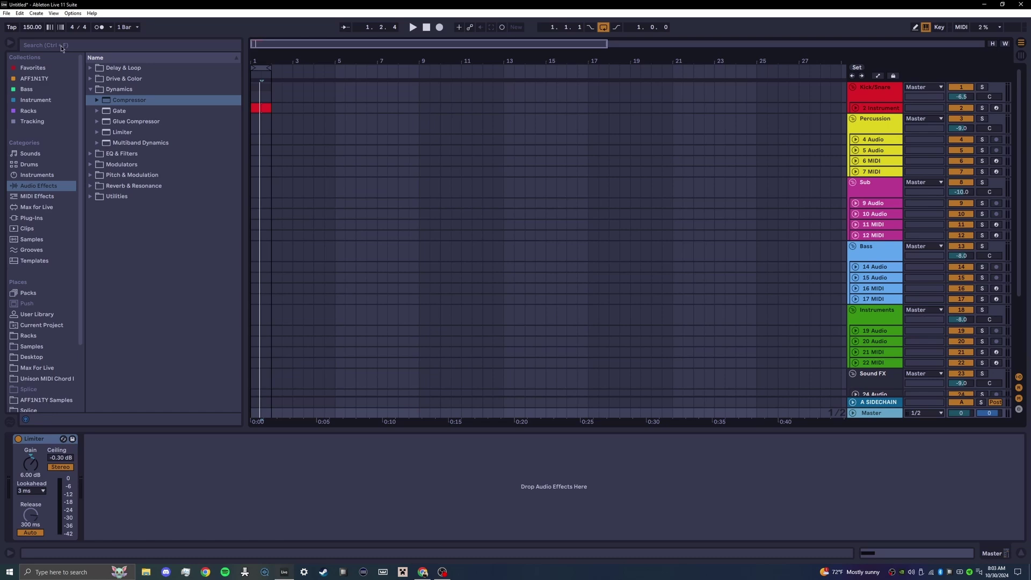
# Create a new Live Set without saving the changes to the Untitled set.
pyautogui.click(6, 13)
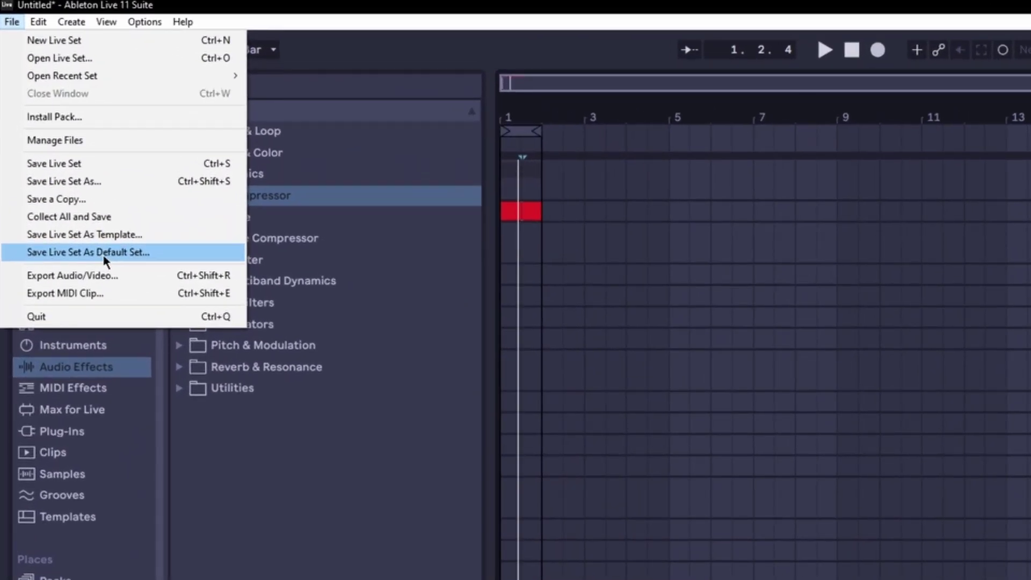
pyautogui.click(97, 40)
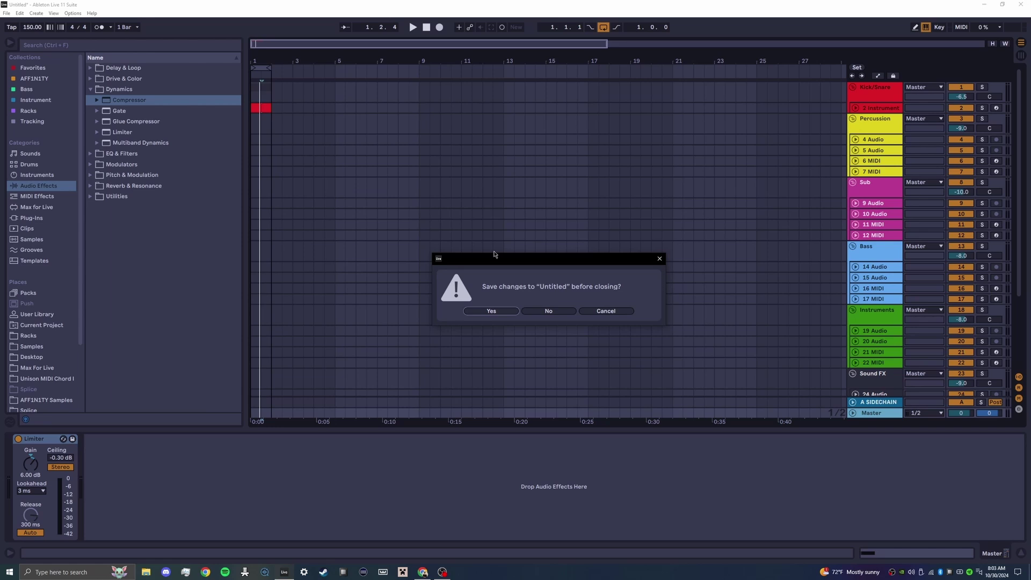
pyautogui.click(549, 311)
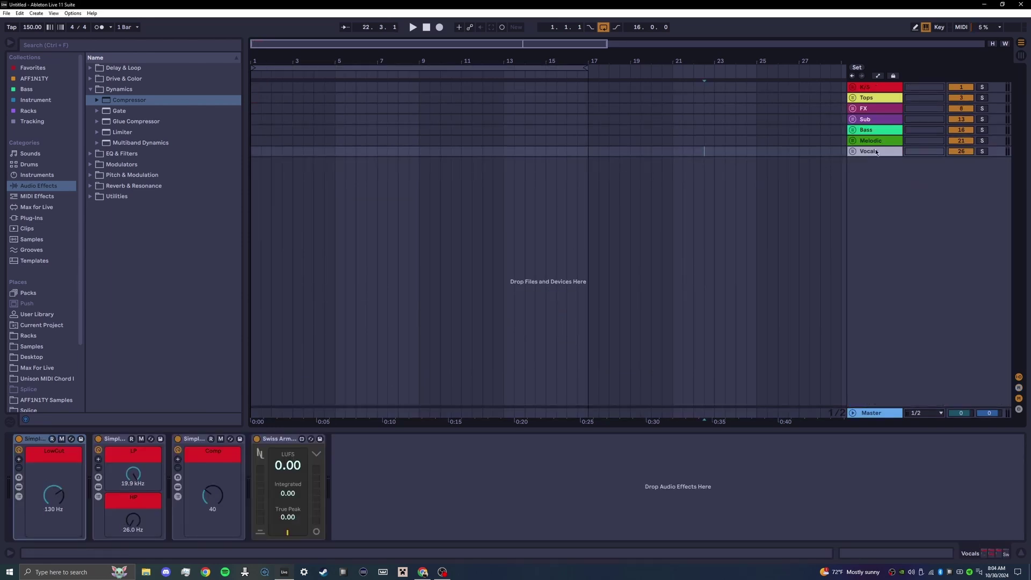
# Select all groups from Vocals to K/S and unfold them to show their member tracks.
pyautogui.keyDown('shift'); pyautogui.click(875, 89); pyautogui.keyUp('shift')
pyautogui.moveTo(875, 95); pyautogui.dragTo(875, 100)
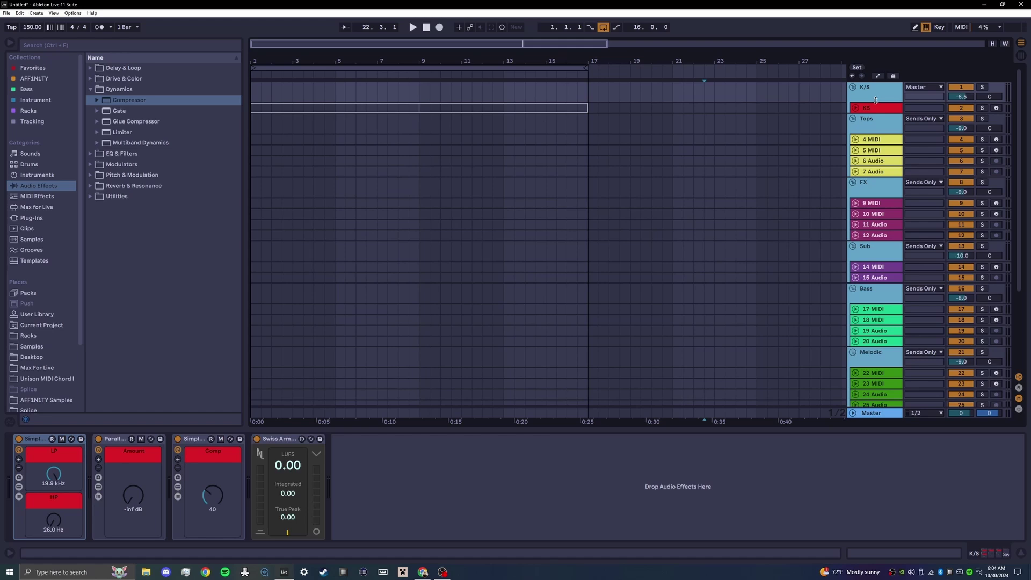